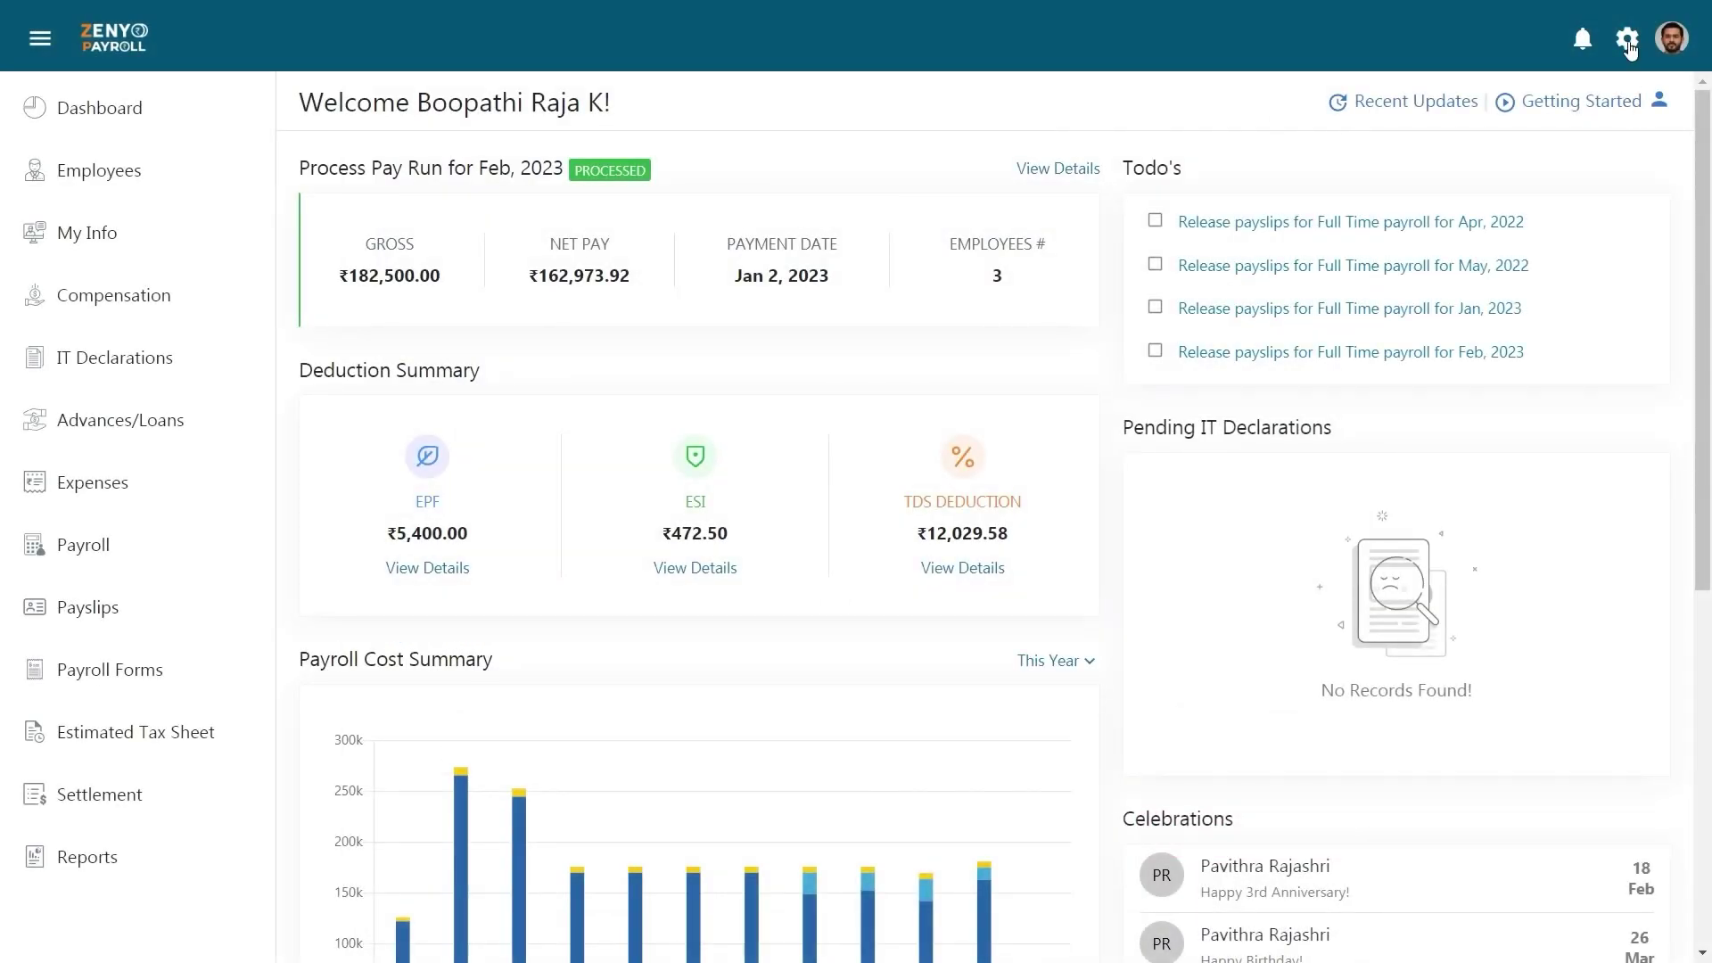
Open Salary Components in settings, review the Special Allowance details, and start a new allowance.
{"action": "left_click", "coordinate": [1627, 40]}
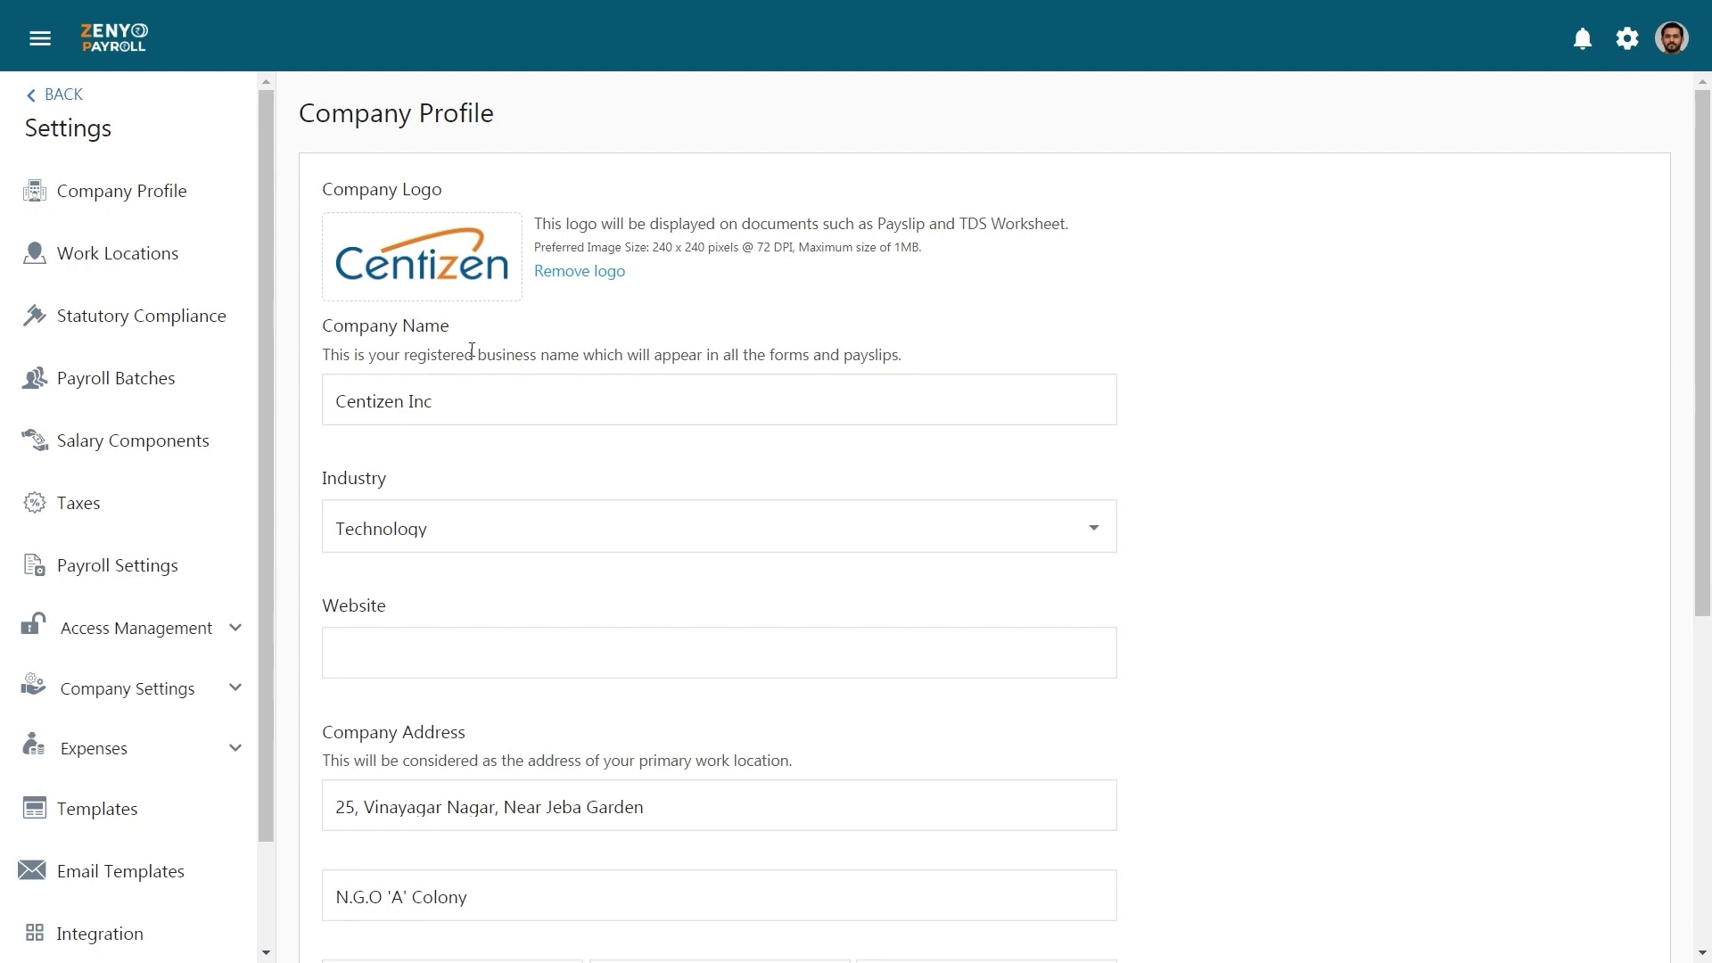
{"action": "left_click", "coordinate": [124, 461]}
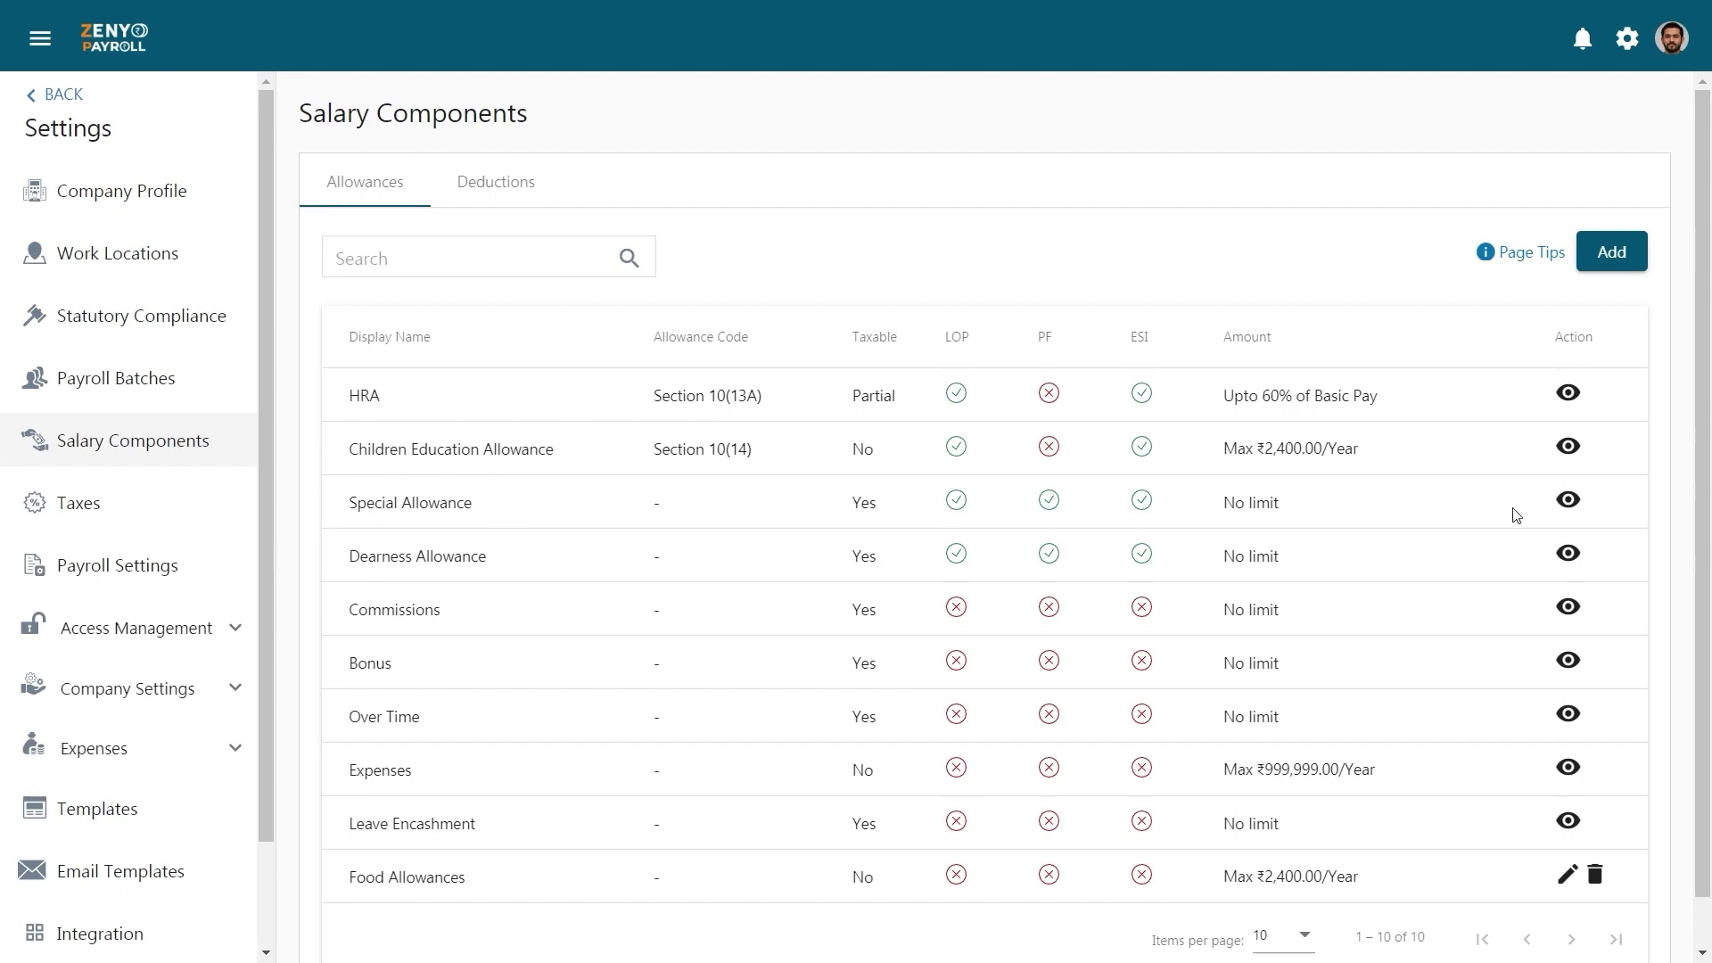
{"action": "left_click", "coordinate": [1567, 508]}
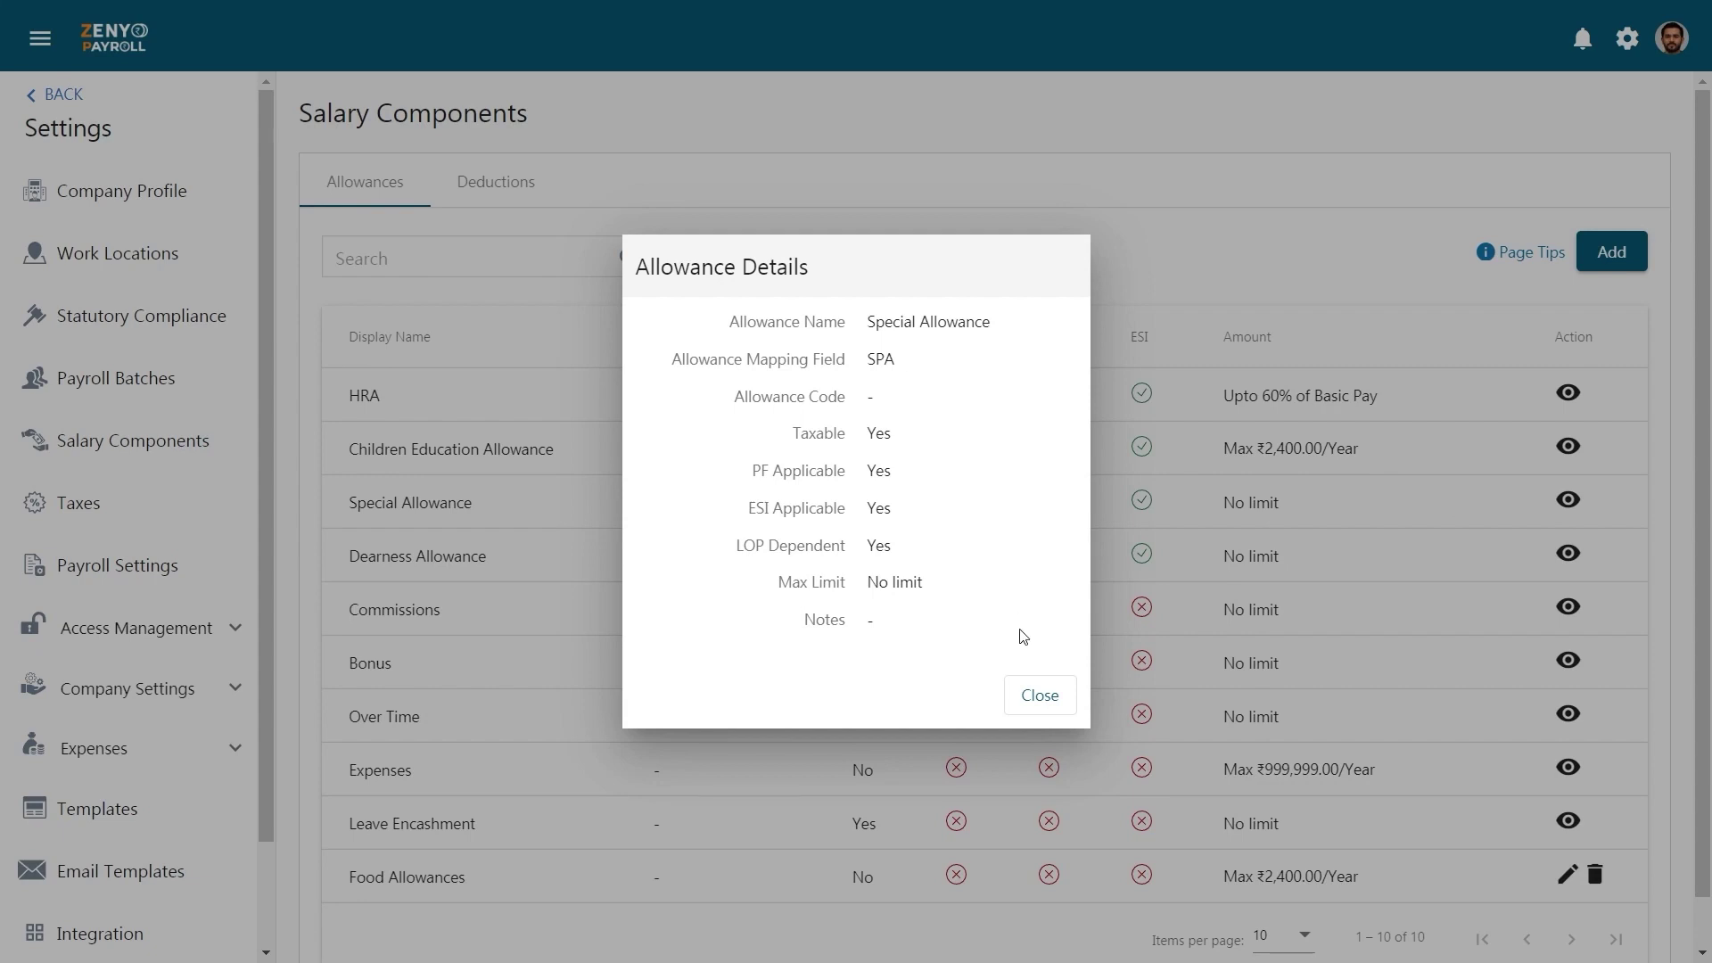
{"action": "left_click", "coordinate": [1031, 706]}
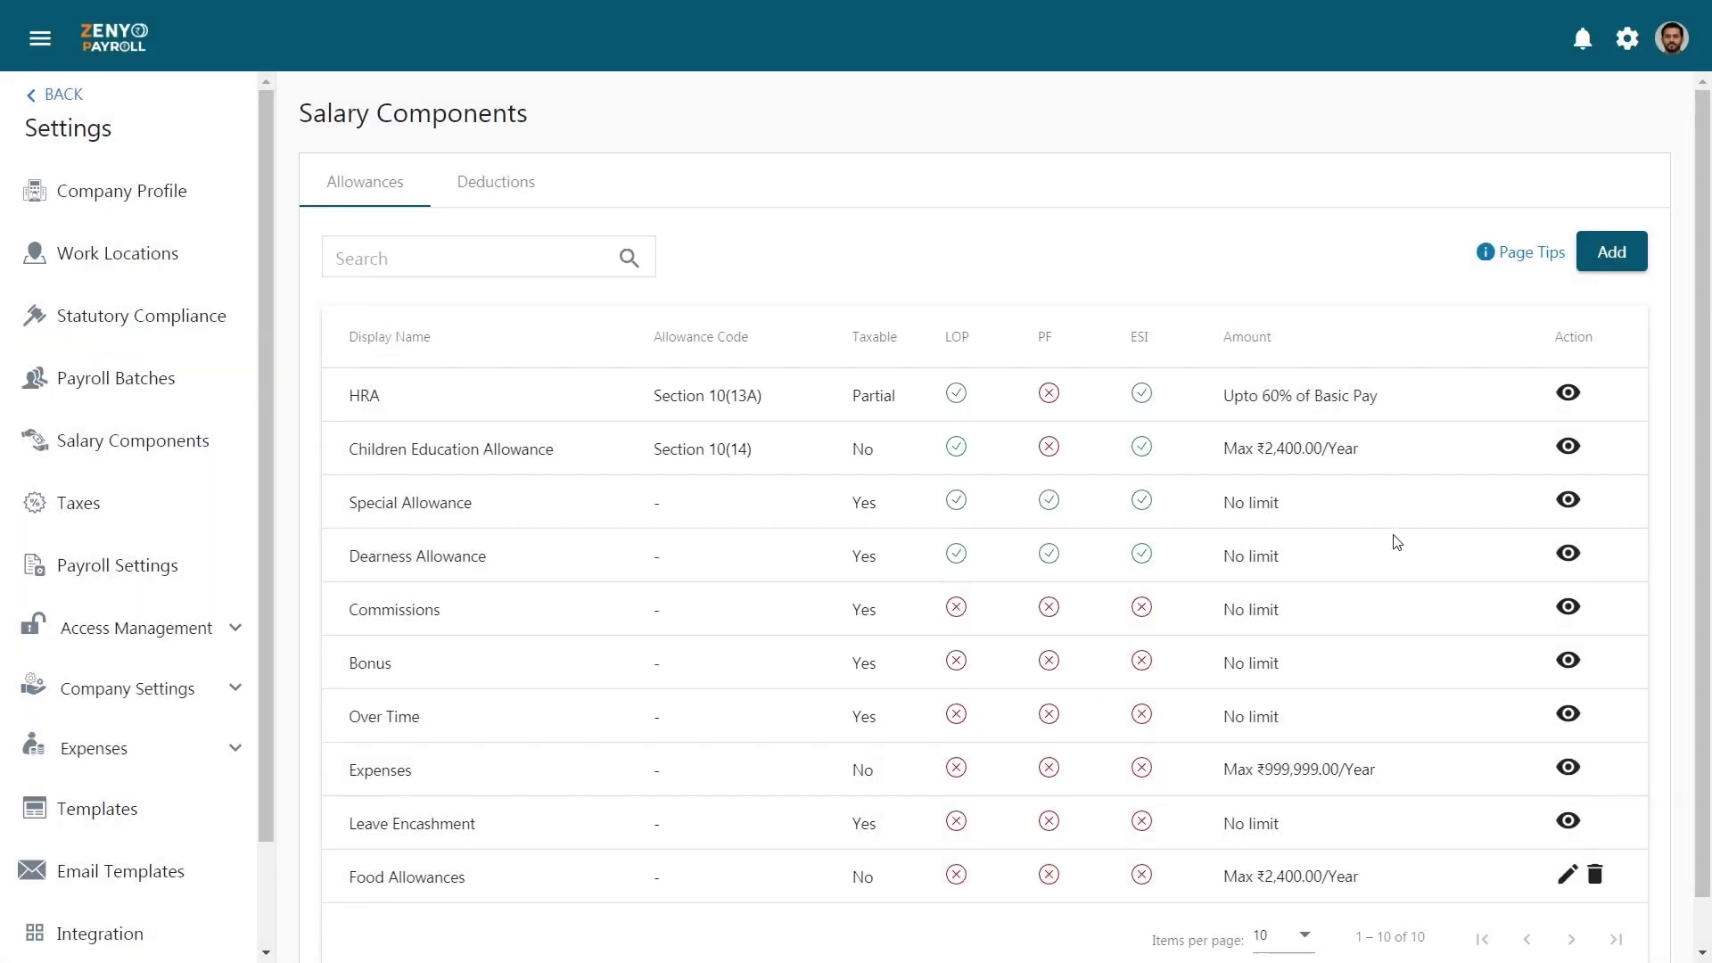
{"action": "left_click", "coordinate": [1601, 267]}
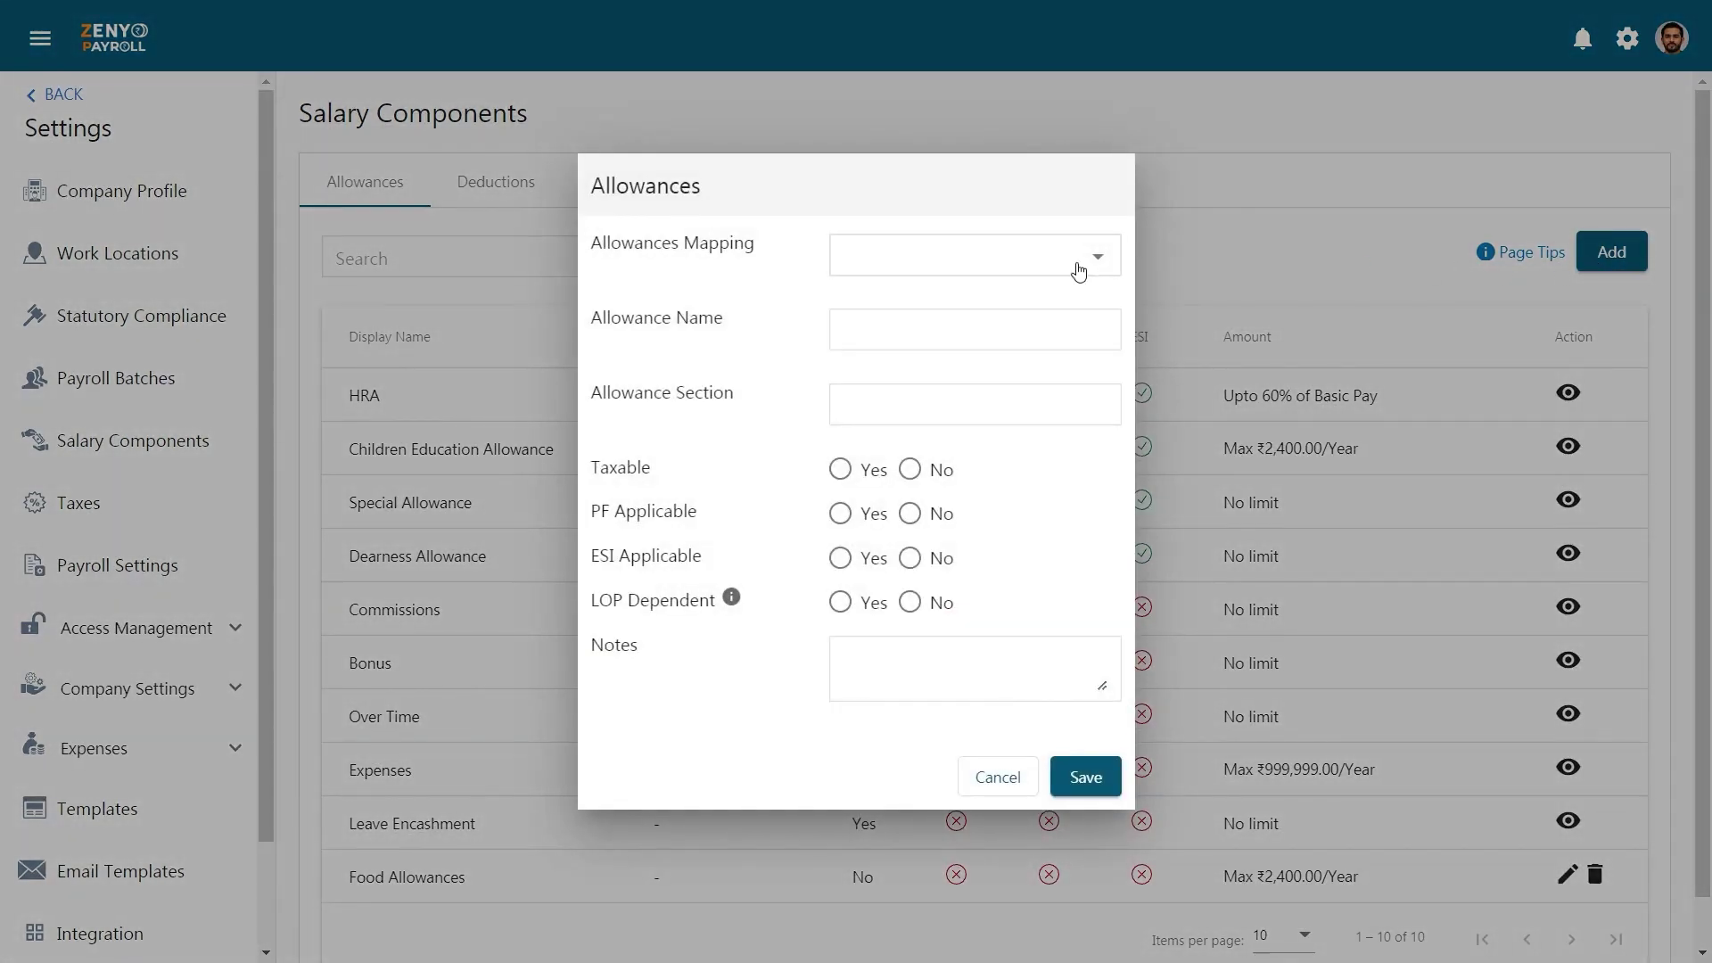
Map a new allowance to Others, named 'Project Allowance' under Section 10(7).
{"action": "left_click", "coordinate": [1079, 270]}
{"action": "left_click", "coordinate": [1078, 268]}
{"action": "left_click", "coordinate": [1076, 326]}
{"action": "type", "text": "Project Allowan"}
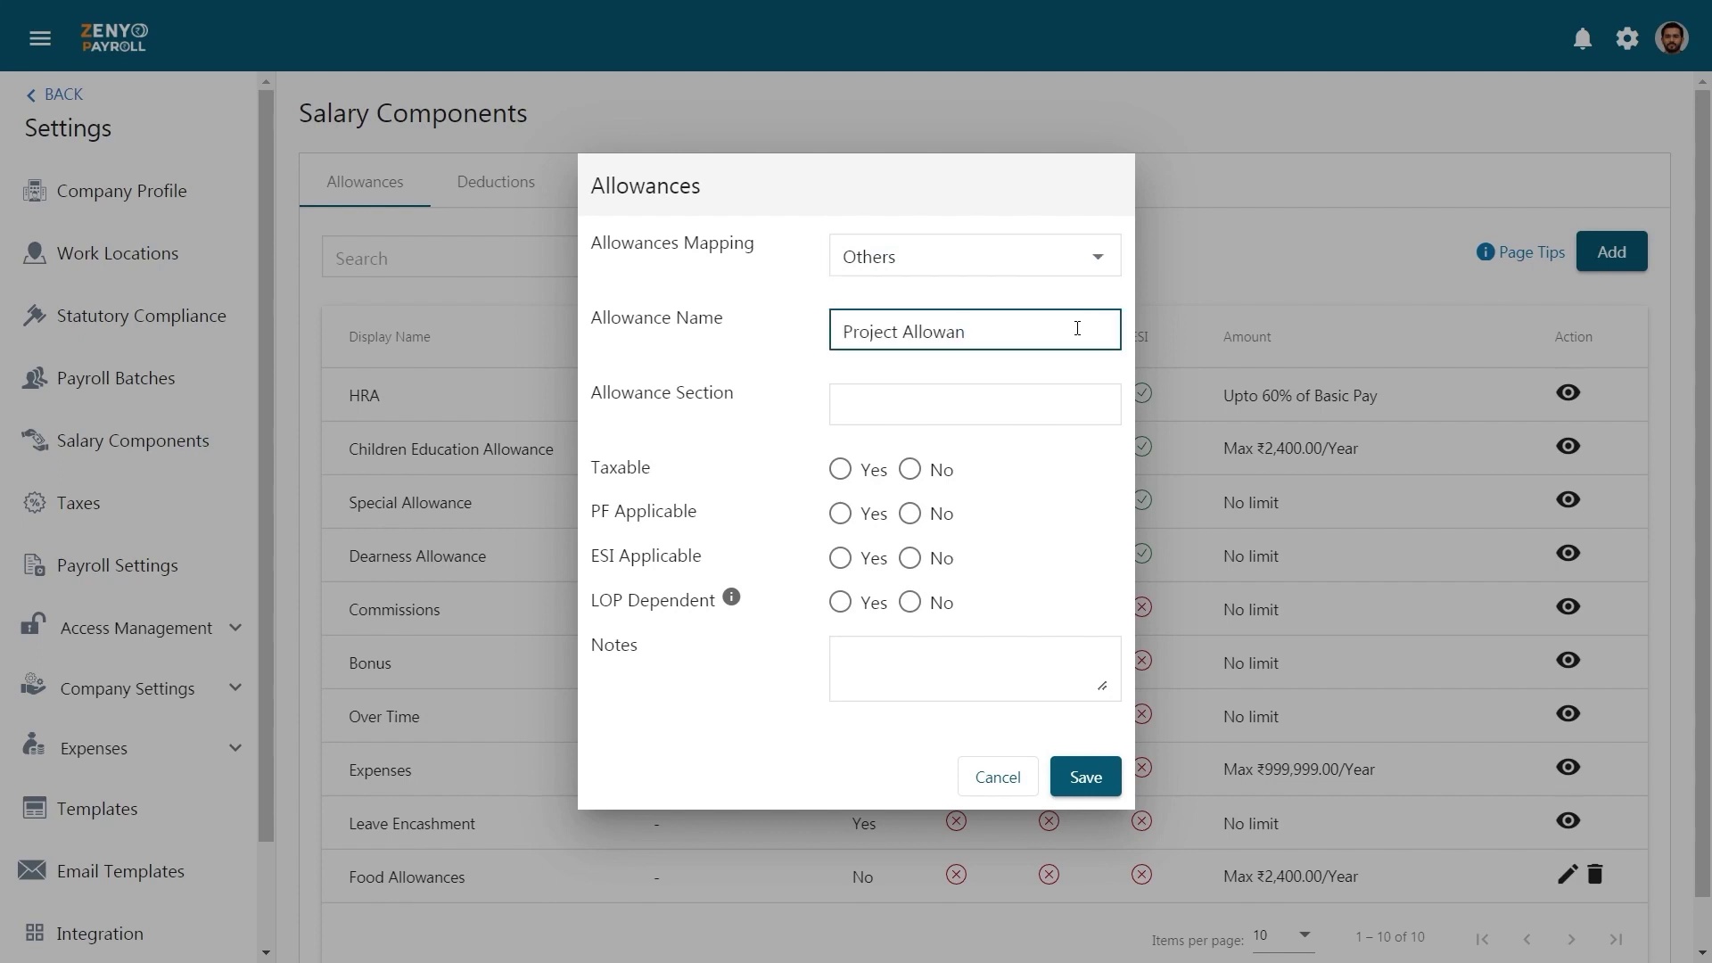
{"action": "type", "text": "ce"}
{"action": "left_click", "coordinate": [1082, 394]}
{"action": "type", "text": "Sec"}
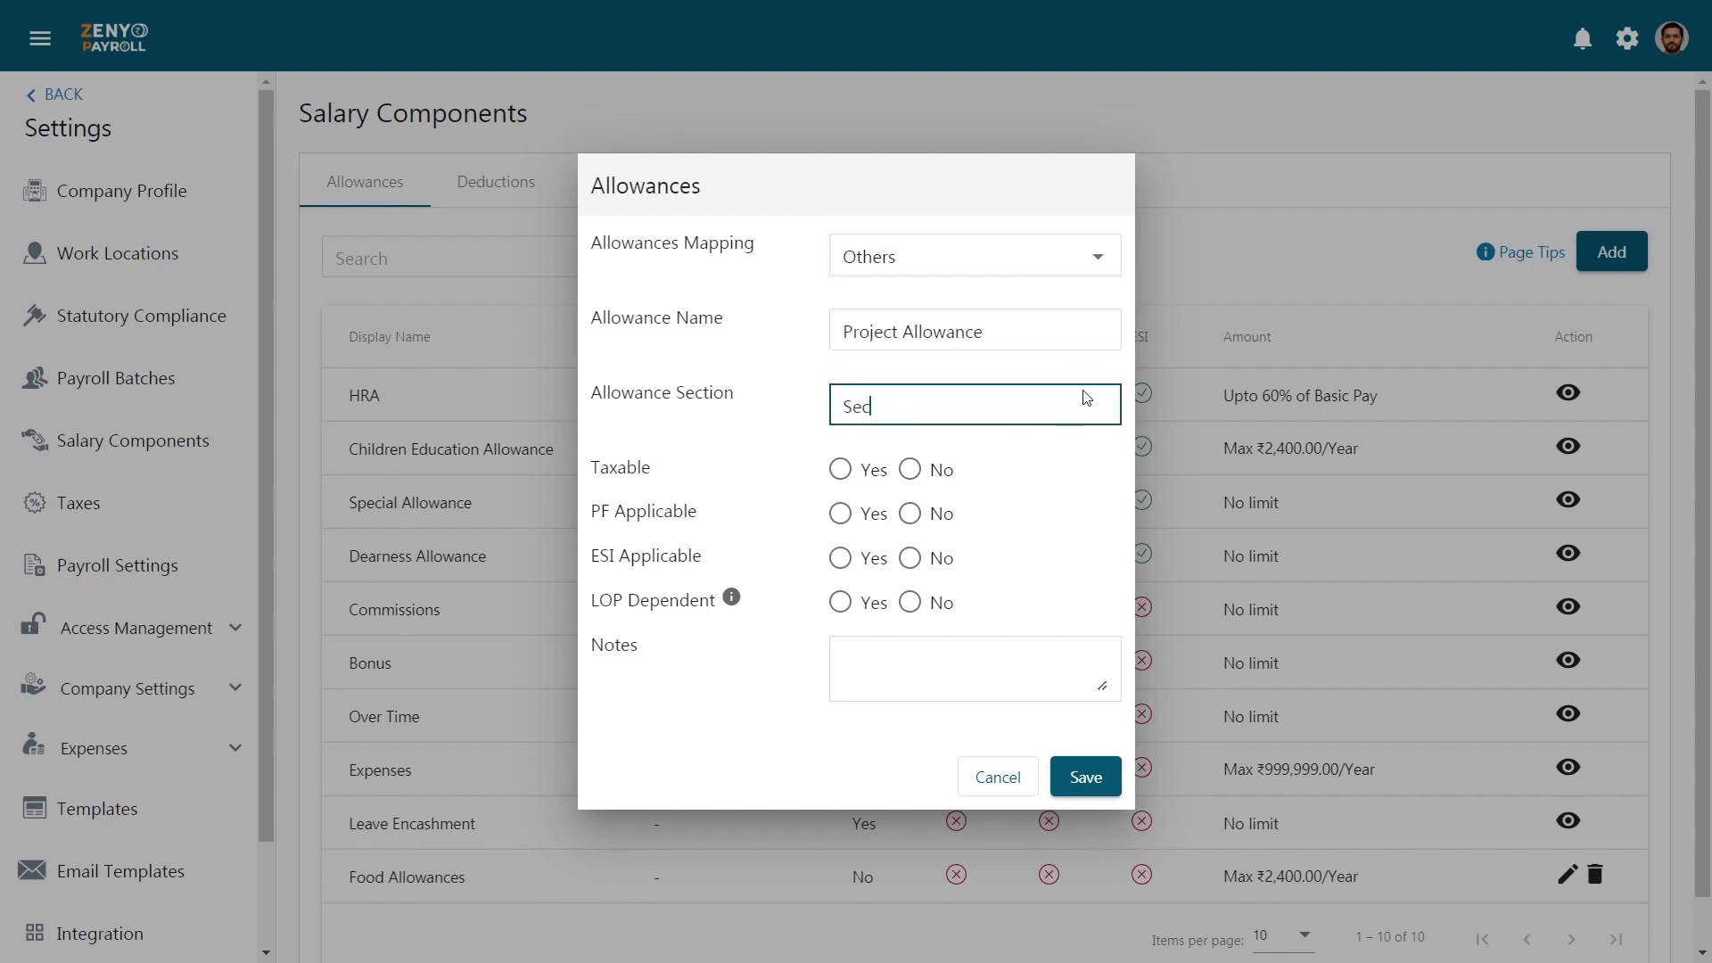
{"action": "type", "text": "tion 10(7)"}
Mark the allowance taxable and LOP-dependent, with PF and ESI not applicable, and save it.
{"action": "left_click", "coordinate": [841, 472]}
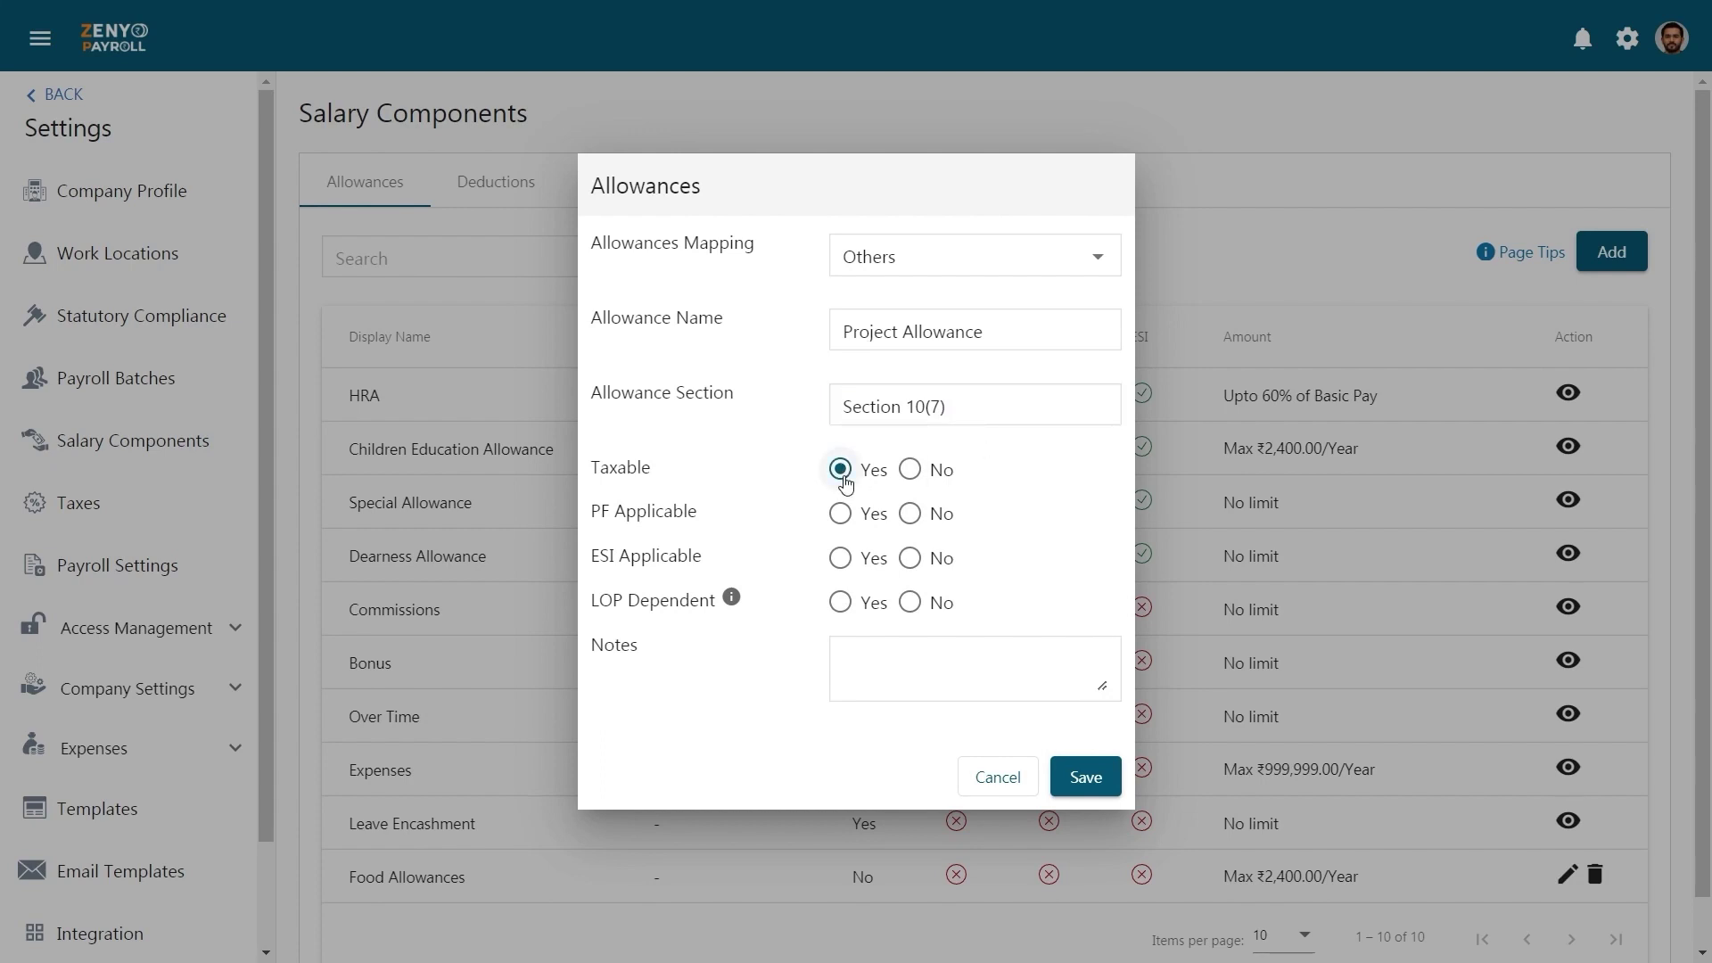
{"action": "left_click", "coordinate": [911, 516]}
{"action": "left_click", "coordinate": [910, 560]}
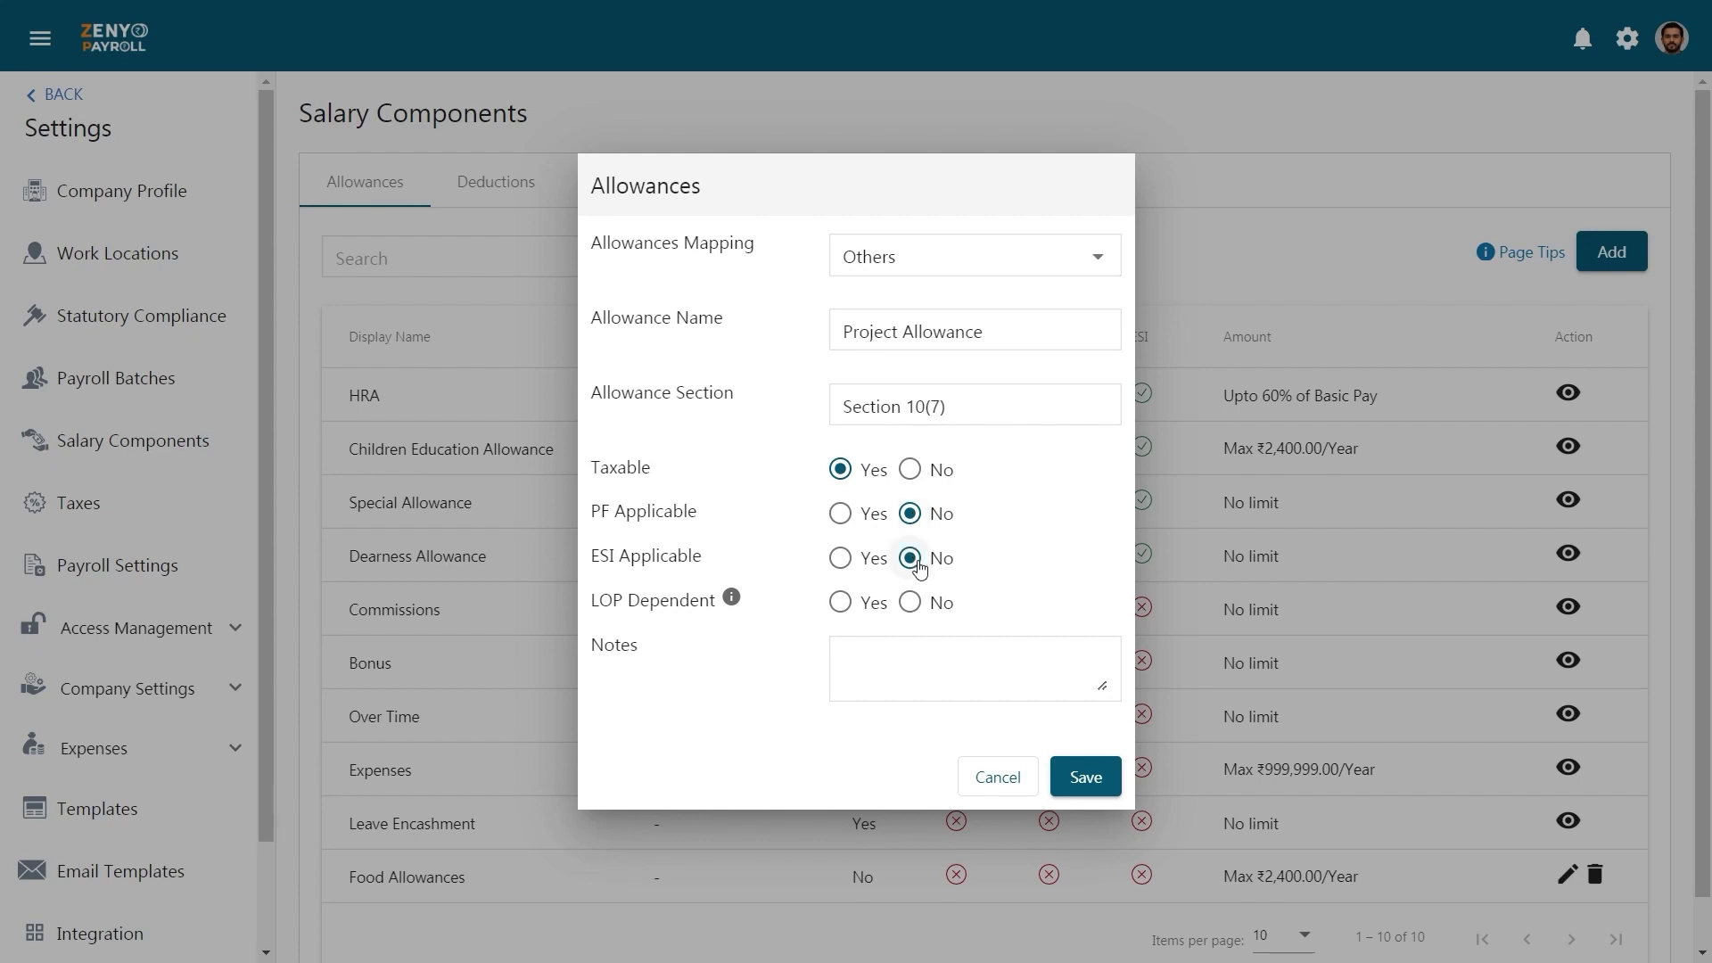
{"action": "left_click", "coordinate": [847, 599]}
{"action": "left_click", "coordinate": [1086, 780]}
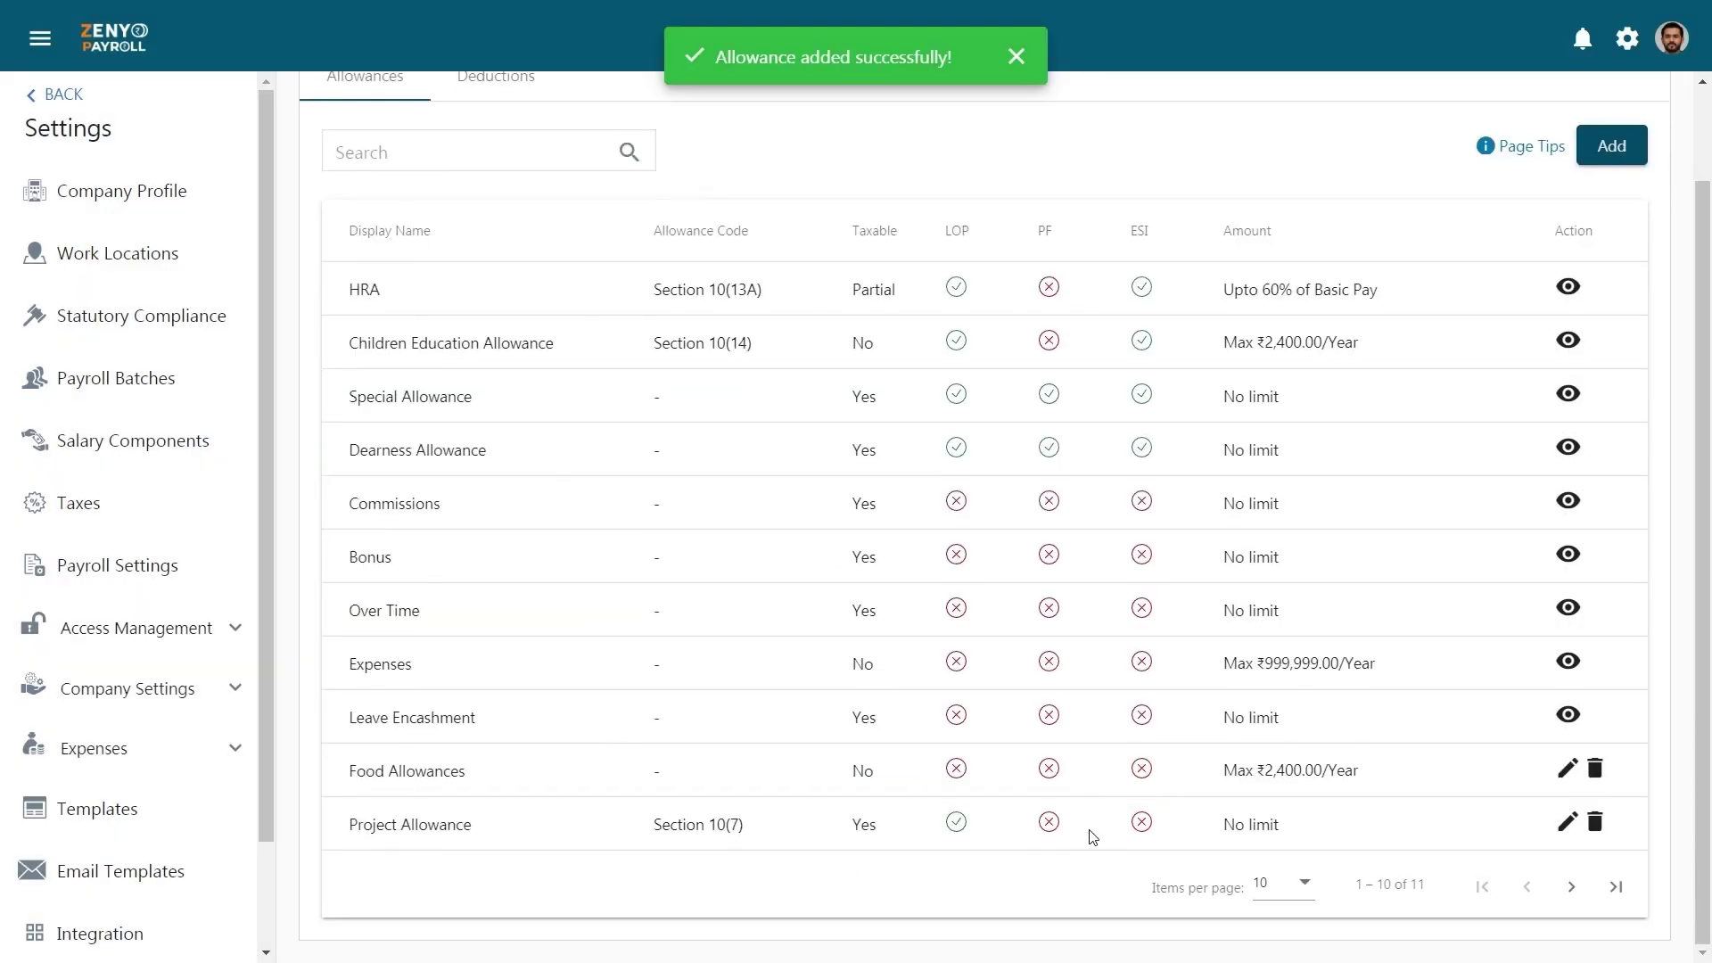
{"action": "scroll", "coordinate": [487, 209], "scroll_direction": "up", "scroll_amount": 2}
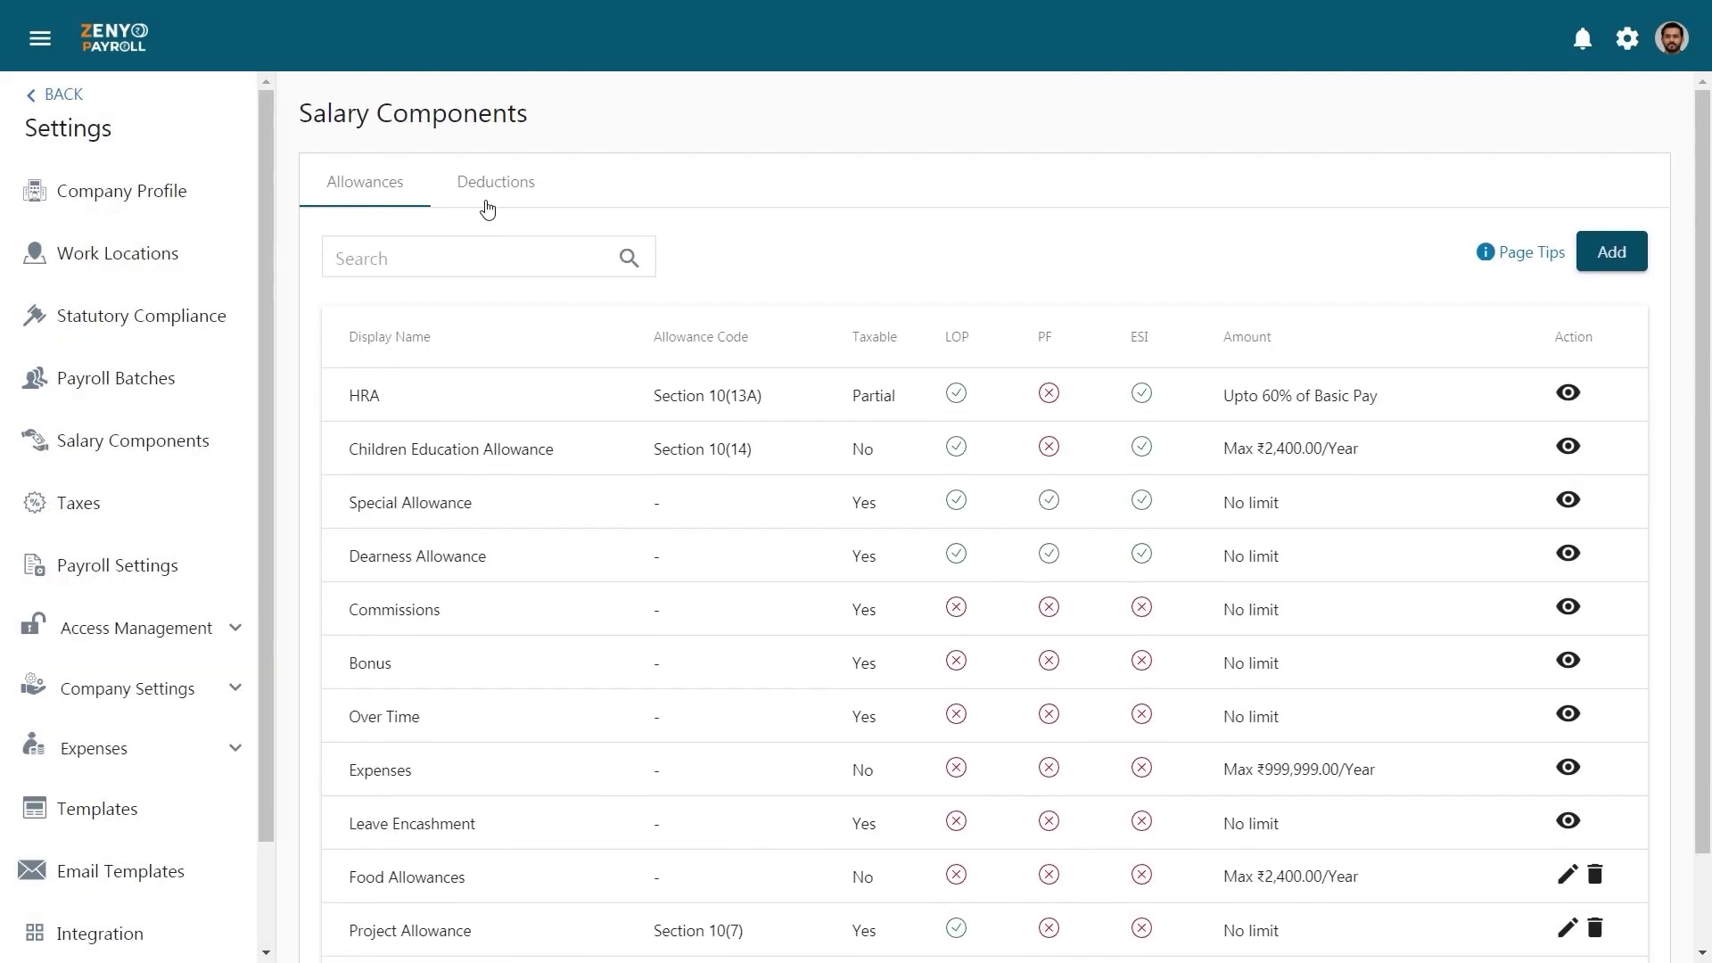
Enable Employees' State Insurance in the Deductions list, update it, and begin a new deduction.
{"action": "left_click", "coordinate": [488, 209]}
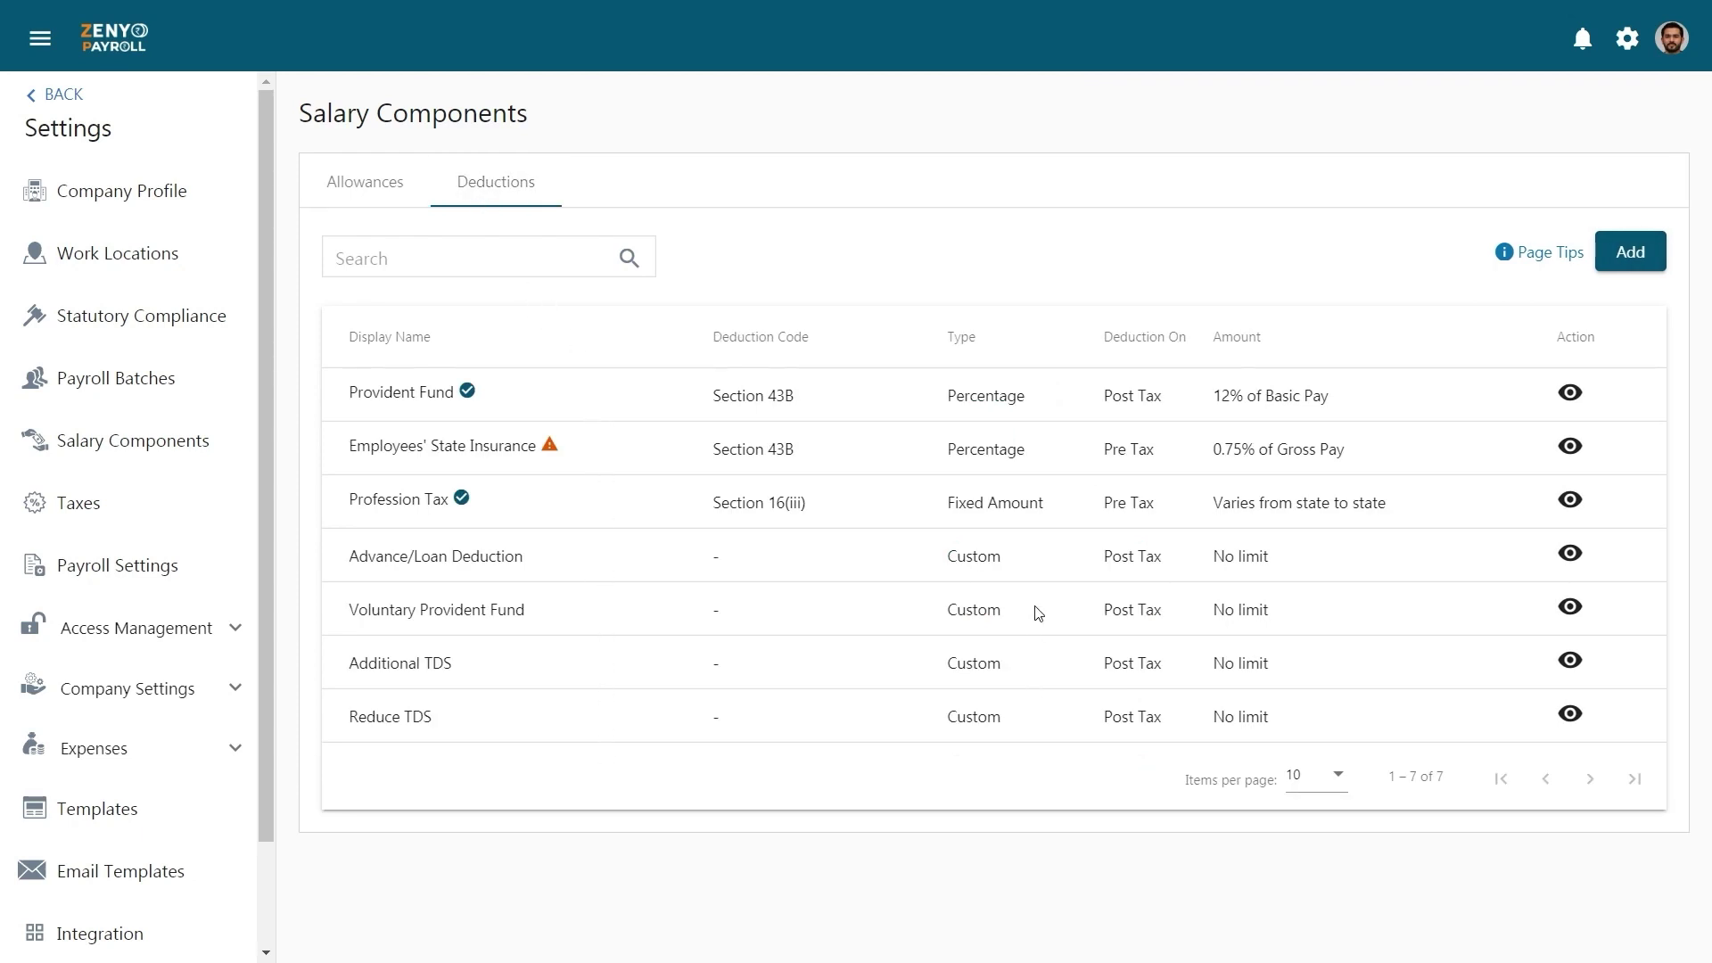
{"action": "left_click", "coordinate": [1574, 451]}
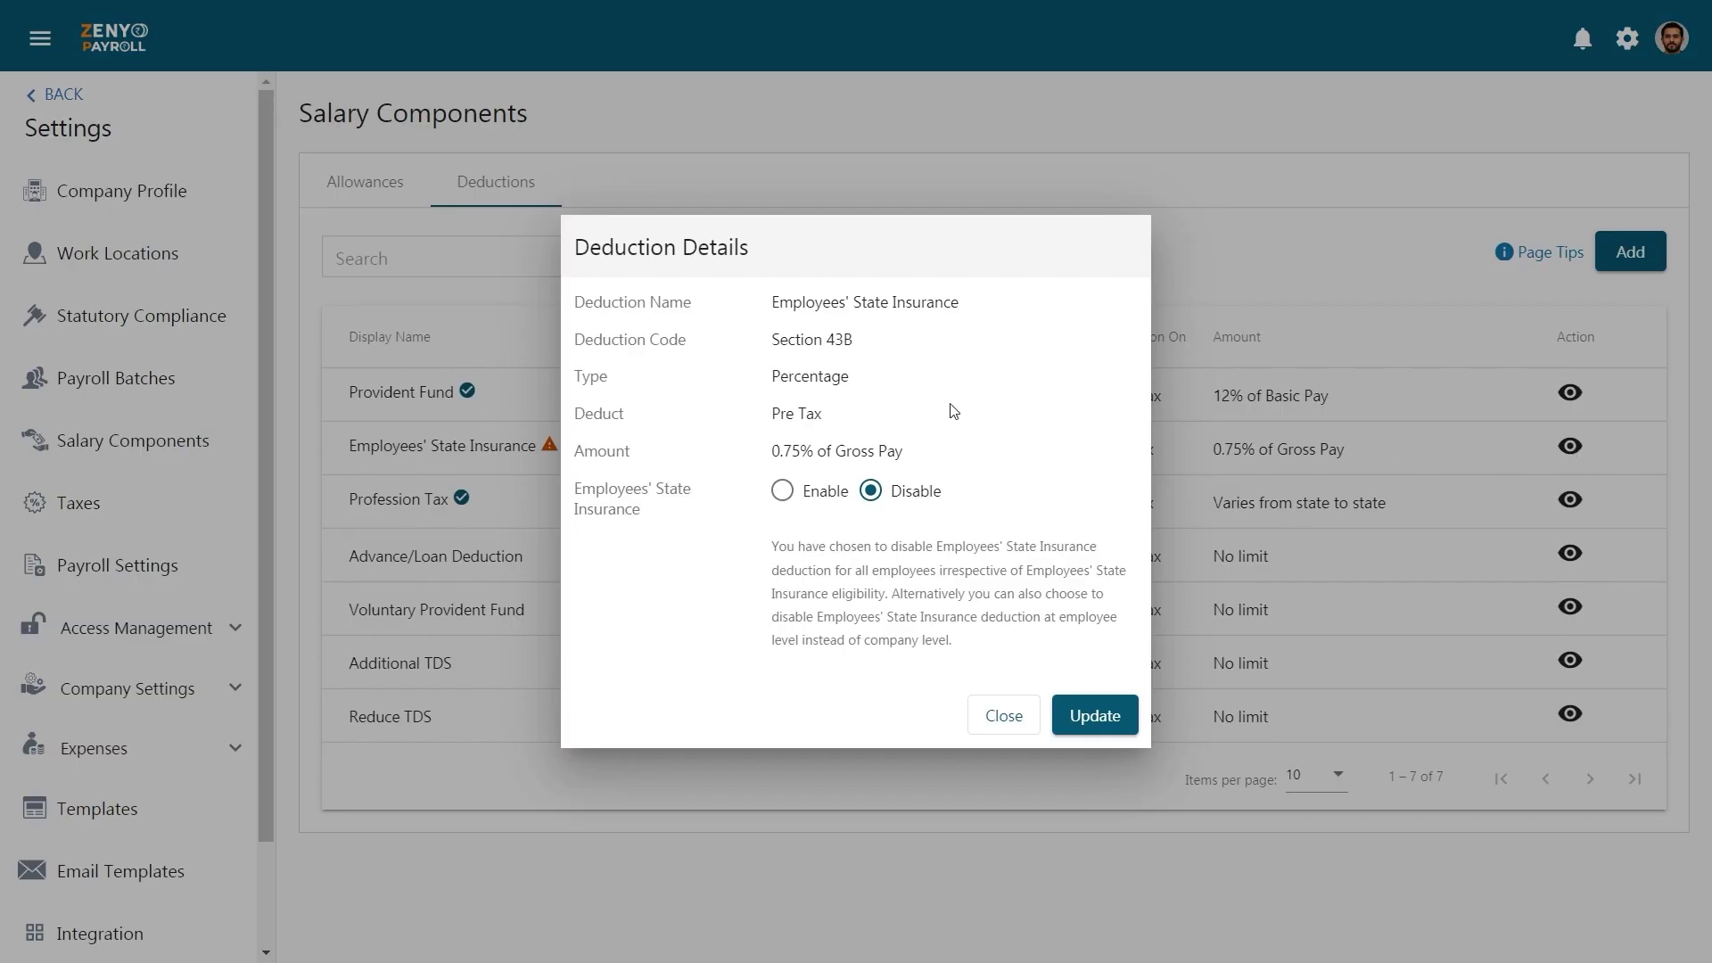
{"action": "left_click", "coordinate": [782, 490]}
{"action": "left_click_drag", "start_coordinate": [773, 567], "coordinate": [1126, 628]}
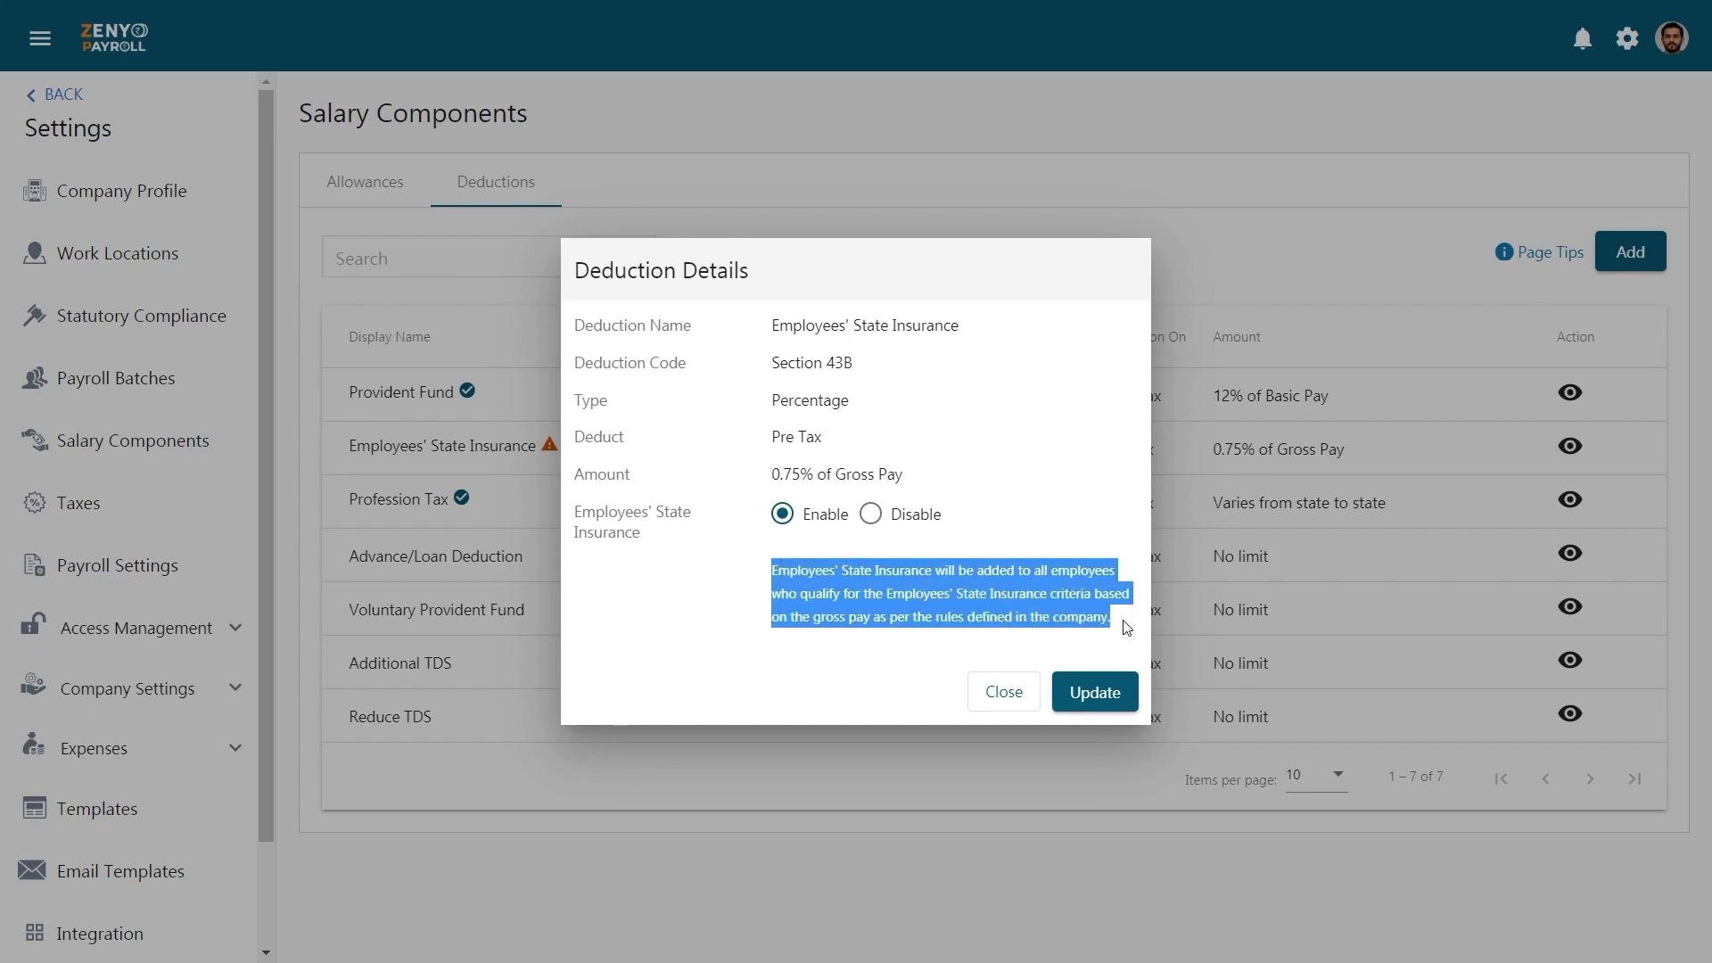
{"action": "left_click", "coordinate": [1122, 701]}
{"action": "left_click", "coordinate": [1628, 254]}
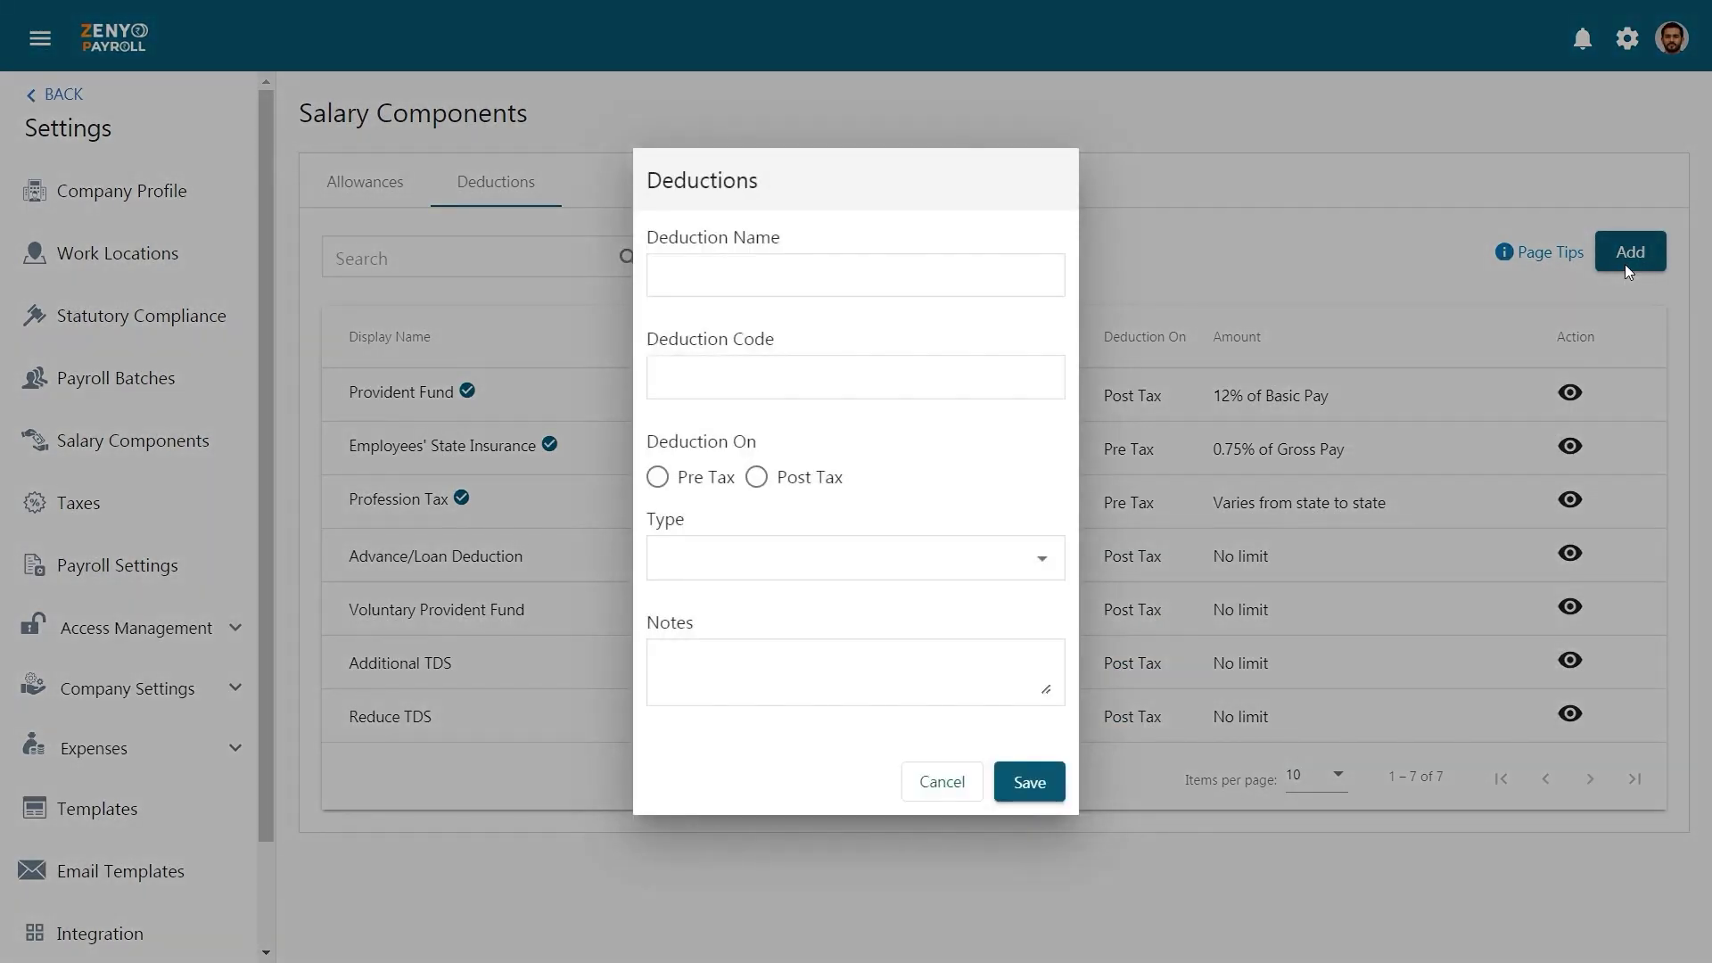
Name the deduction 'Preventive Health Checkups' with code Section 80D, applied post tax.
{"action": "left_click", "coordinate": [986, 280]}
{"action": "type", "text": "Preventive Health Checkups"}
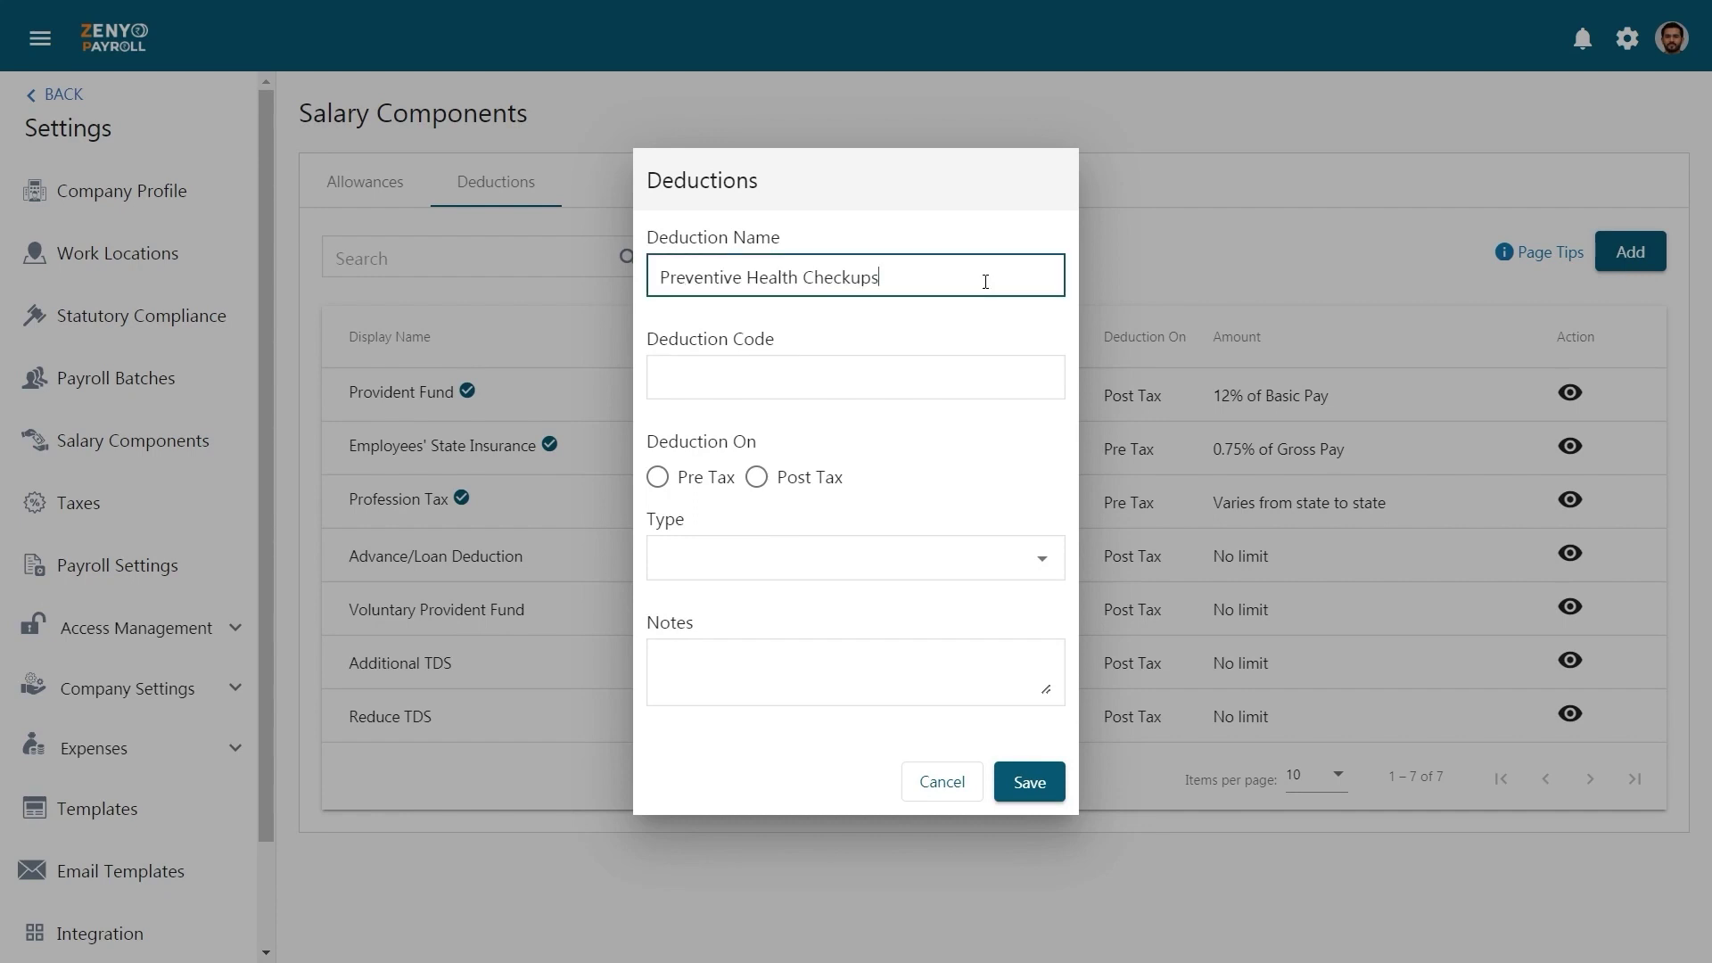
{"action": "left_click", "coordinate": [981, 377]}
{"action": "type", "text": "Section 80D"}
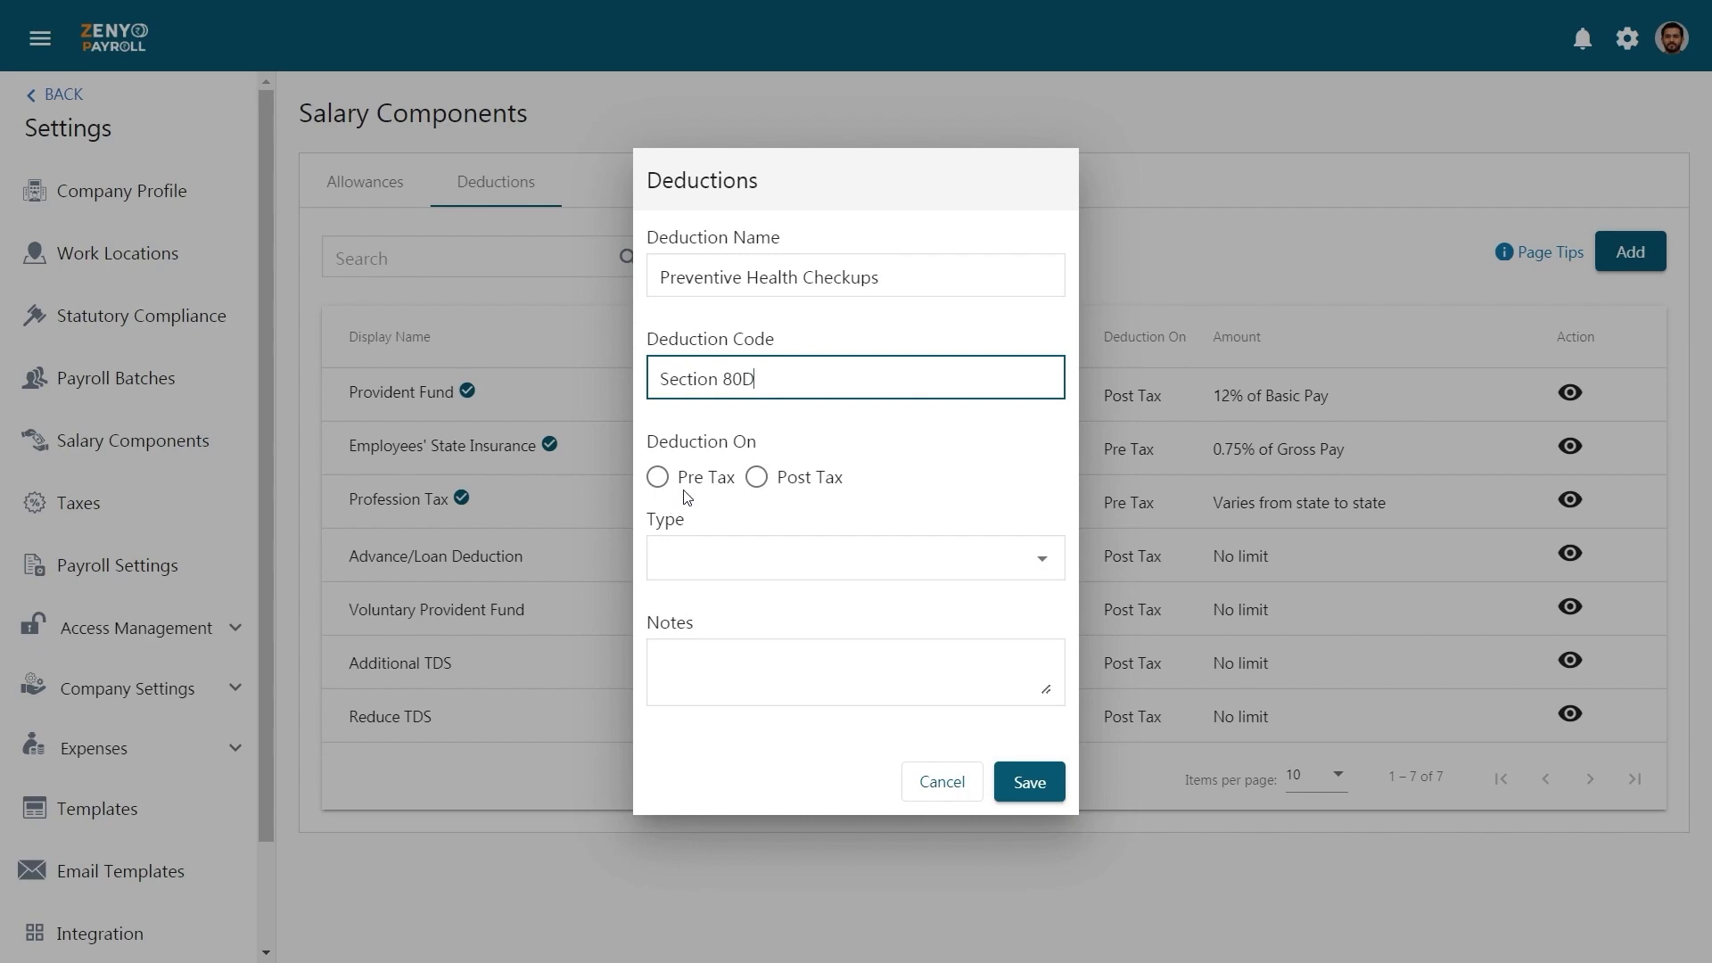
{"action": "left_click", "coordinate": [761, 486]}
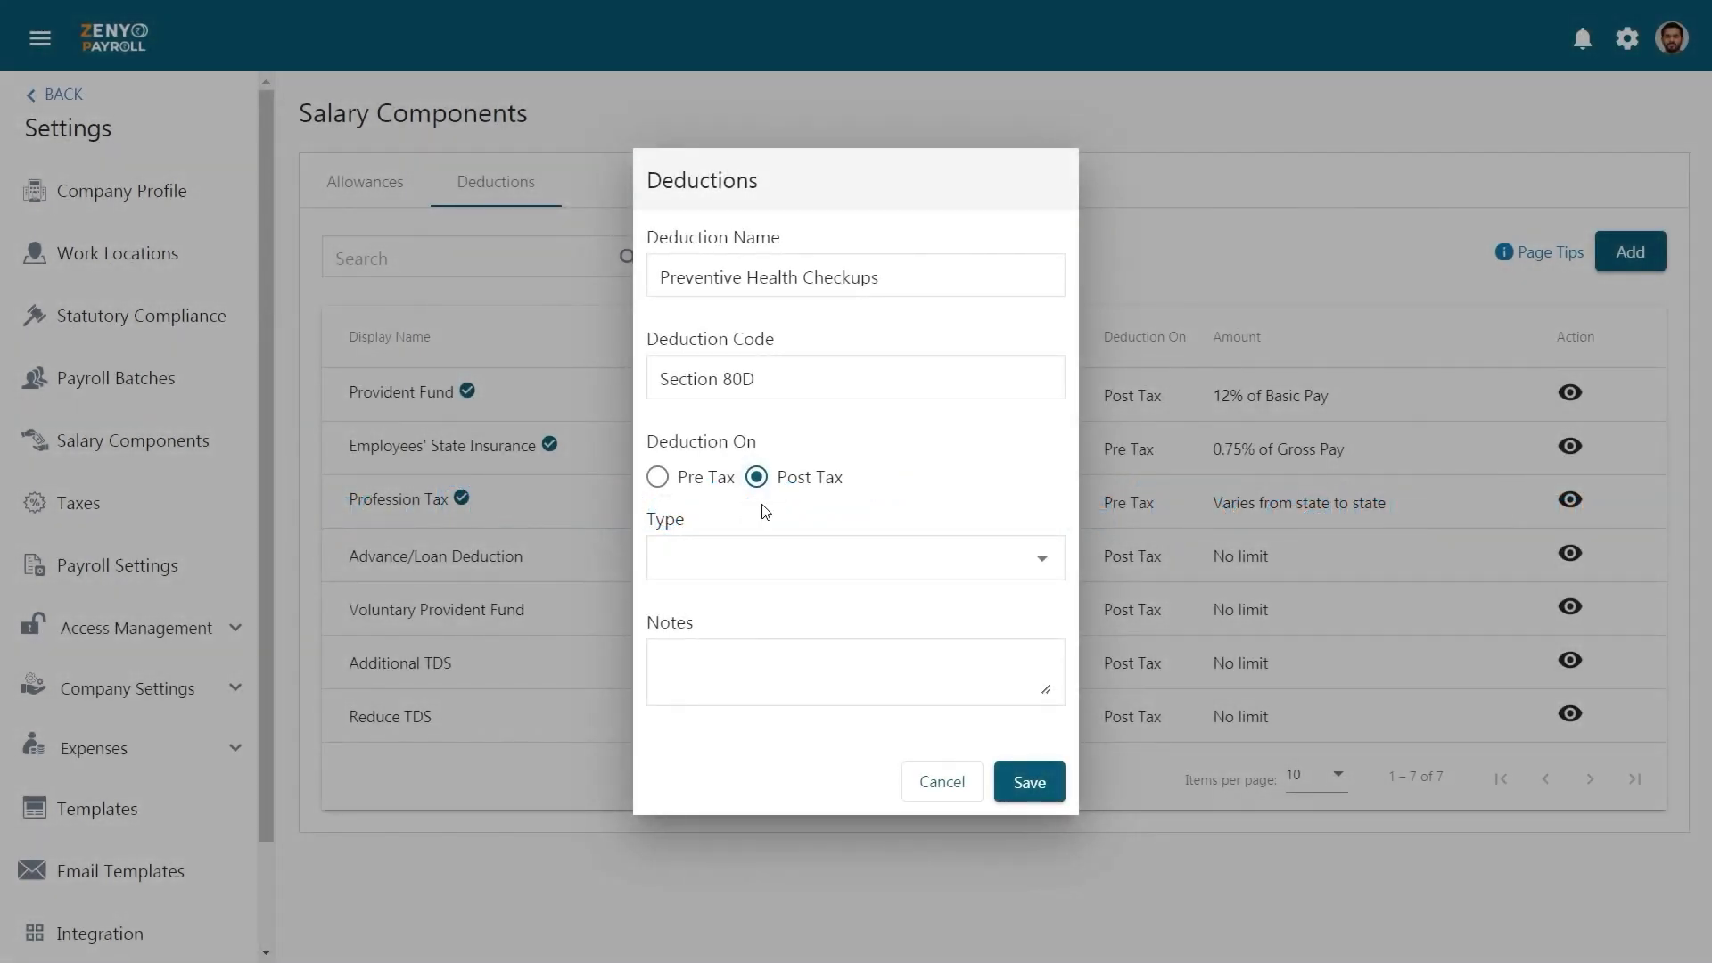
Make it a percentage deduction of 5% and save it.
{"action": "left_click", "coordinate": [760, 577]}
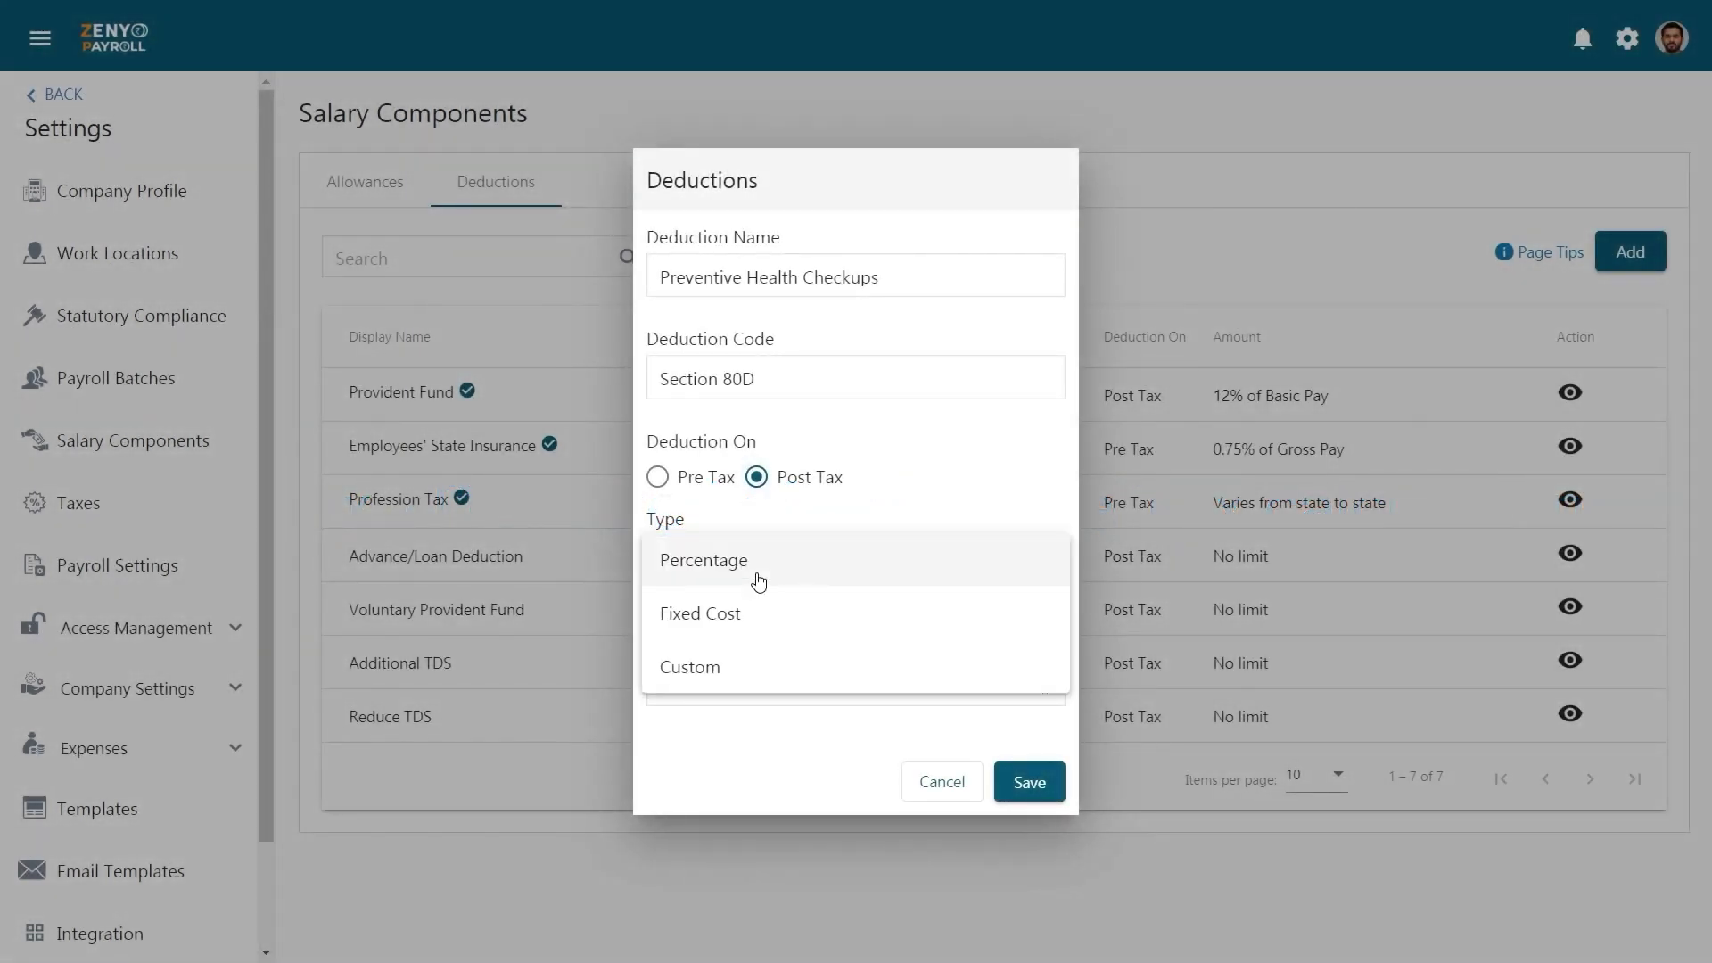
{"action": "left_click", "coordinate": [759, 581]}
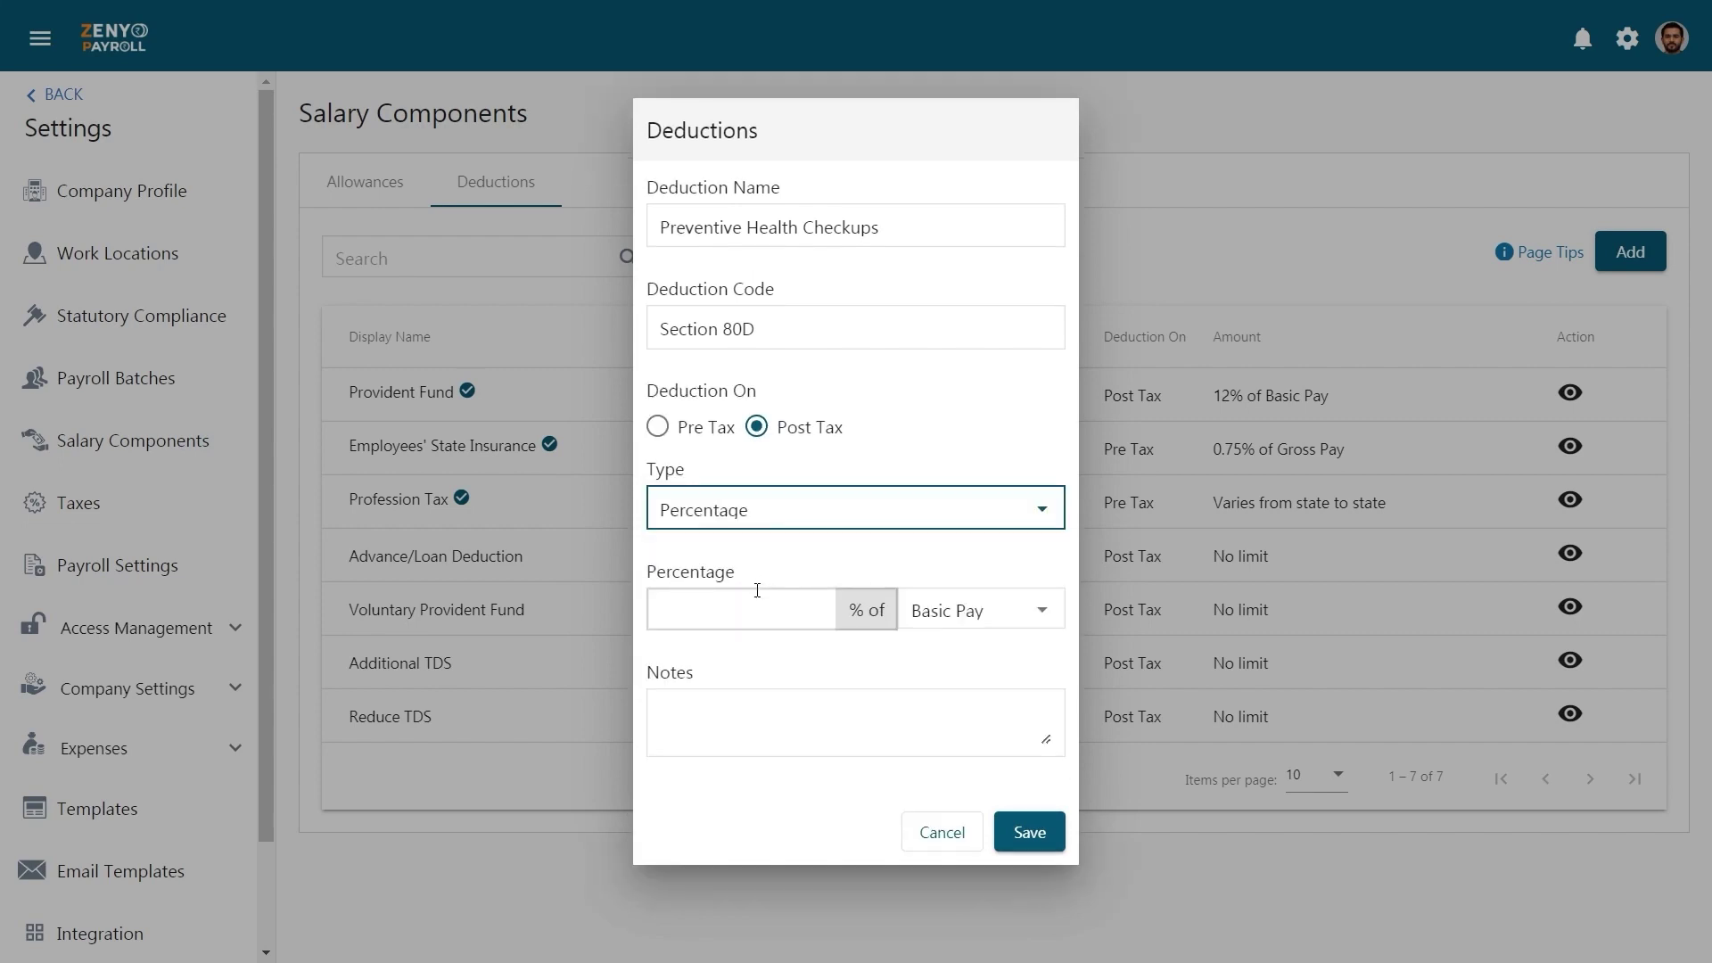
{"action": "left_click", "coordinate": [757, 593]}
{"action": "type", "text": "5"}
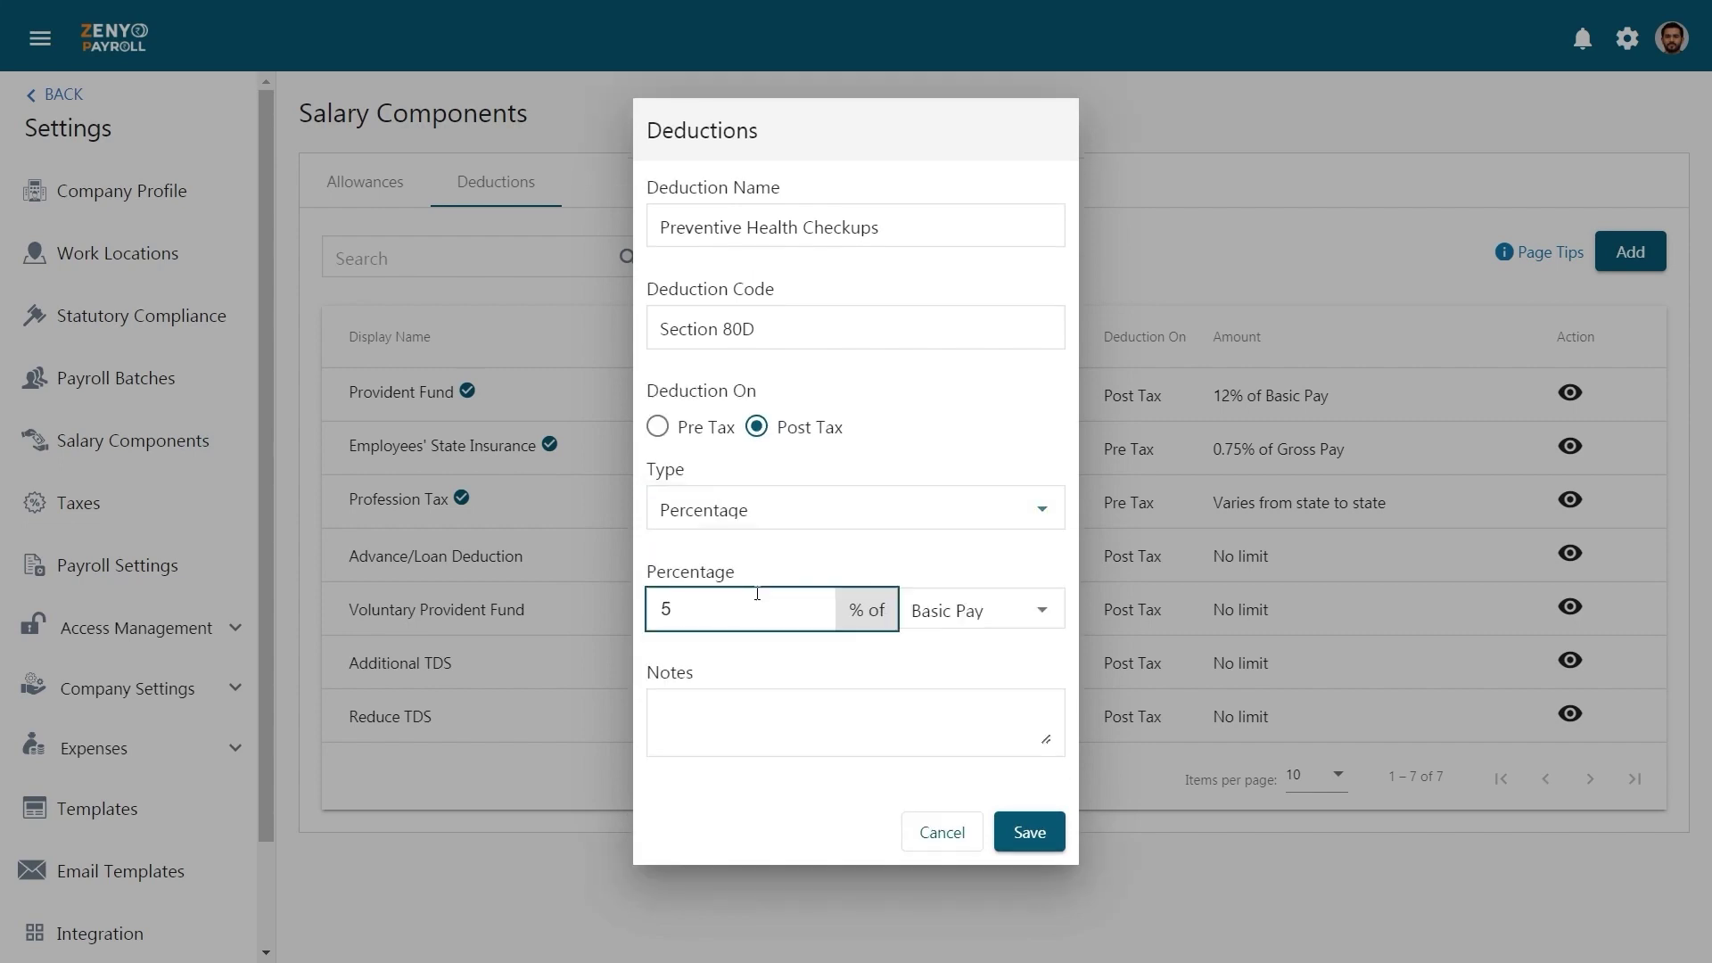
{"action": "left_click", "coordinate": [1018, 838]}
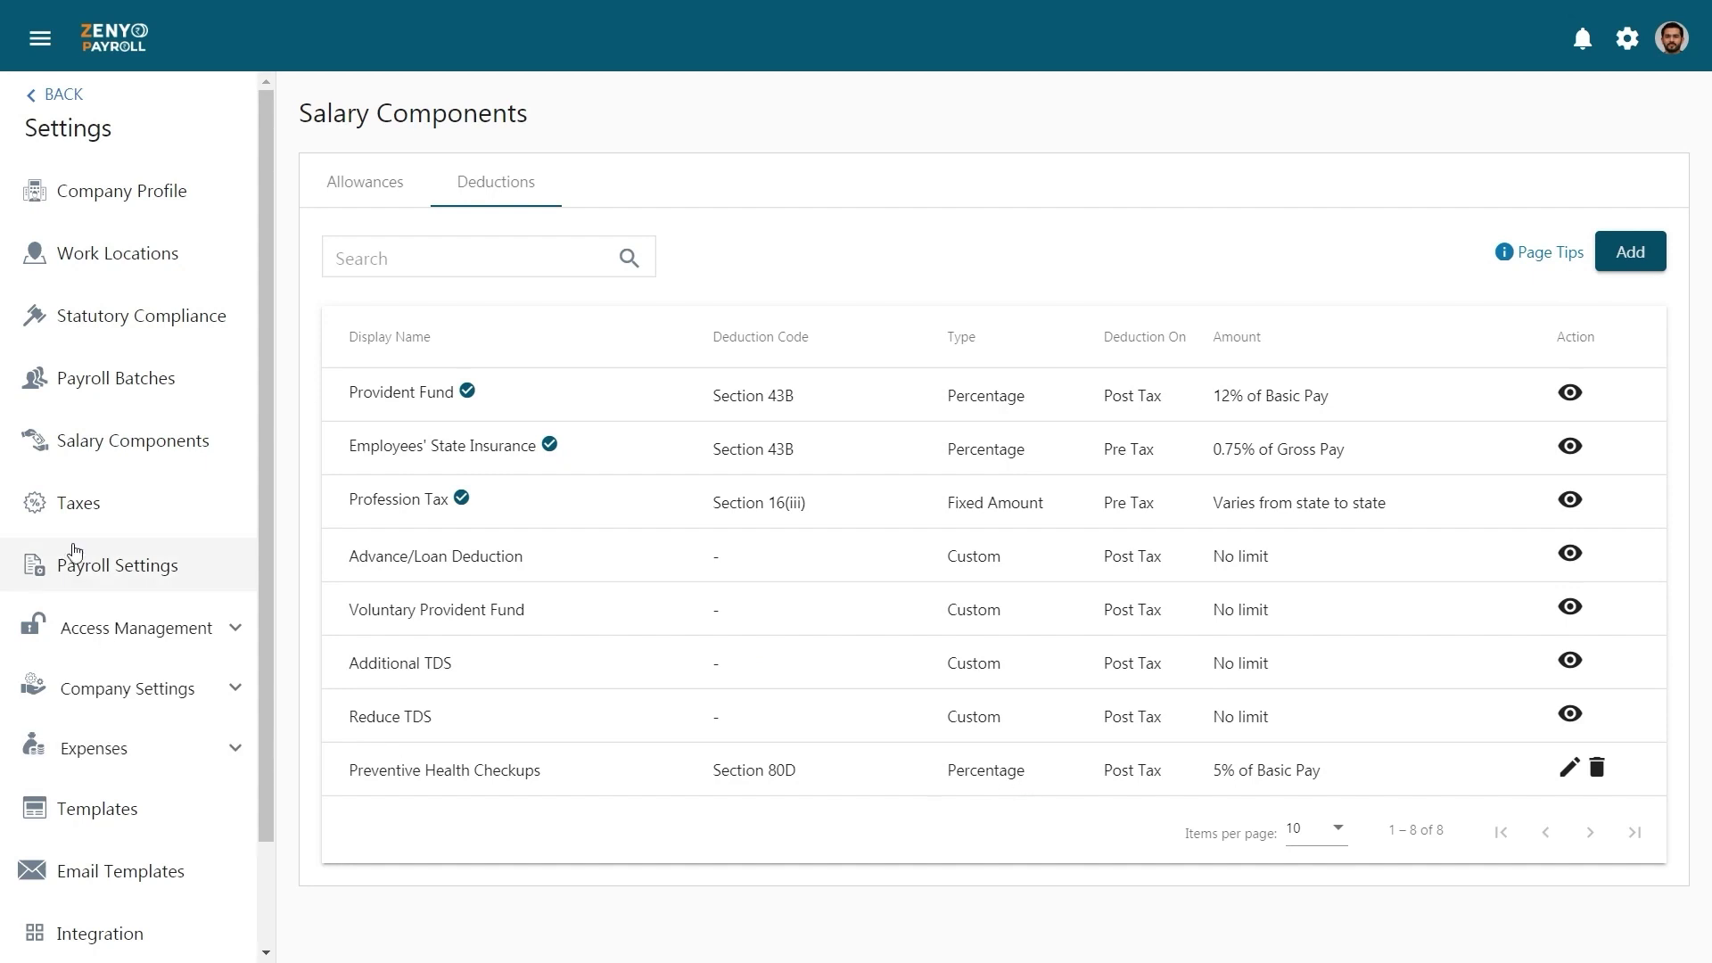
Go to Manage Employee Compensation, select the employee, and make their pay editable.
{"action": "left_click", "coordinate": [45, 96]}
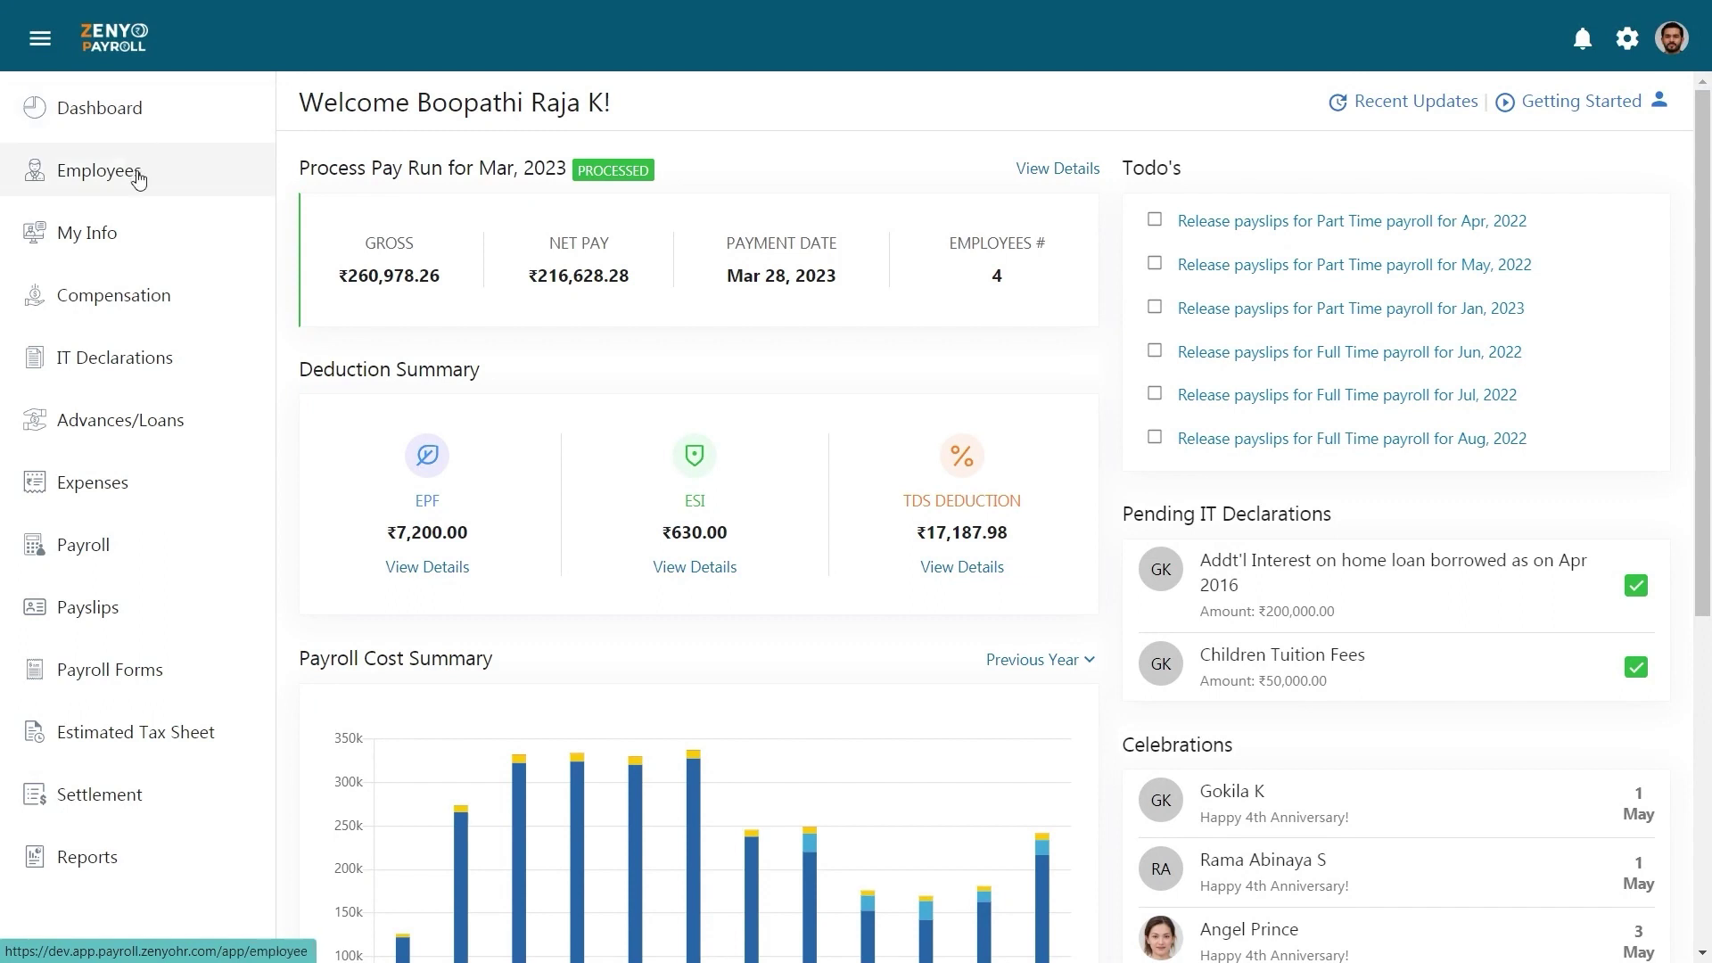
{"action": "left_click", "coordinate": [143, 309]}
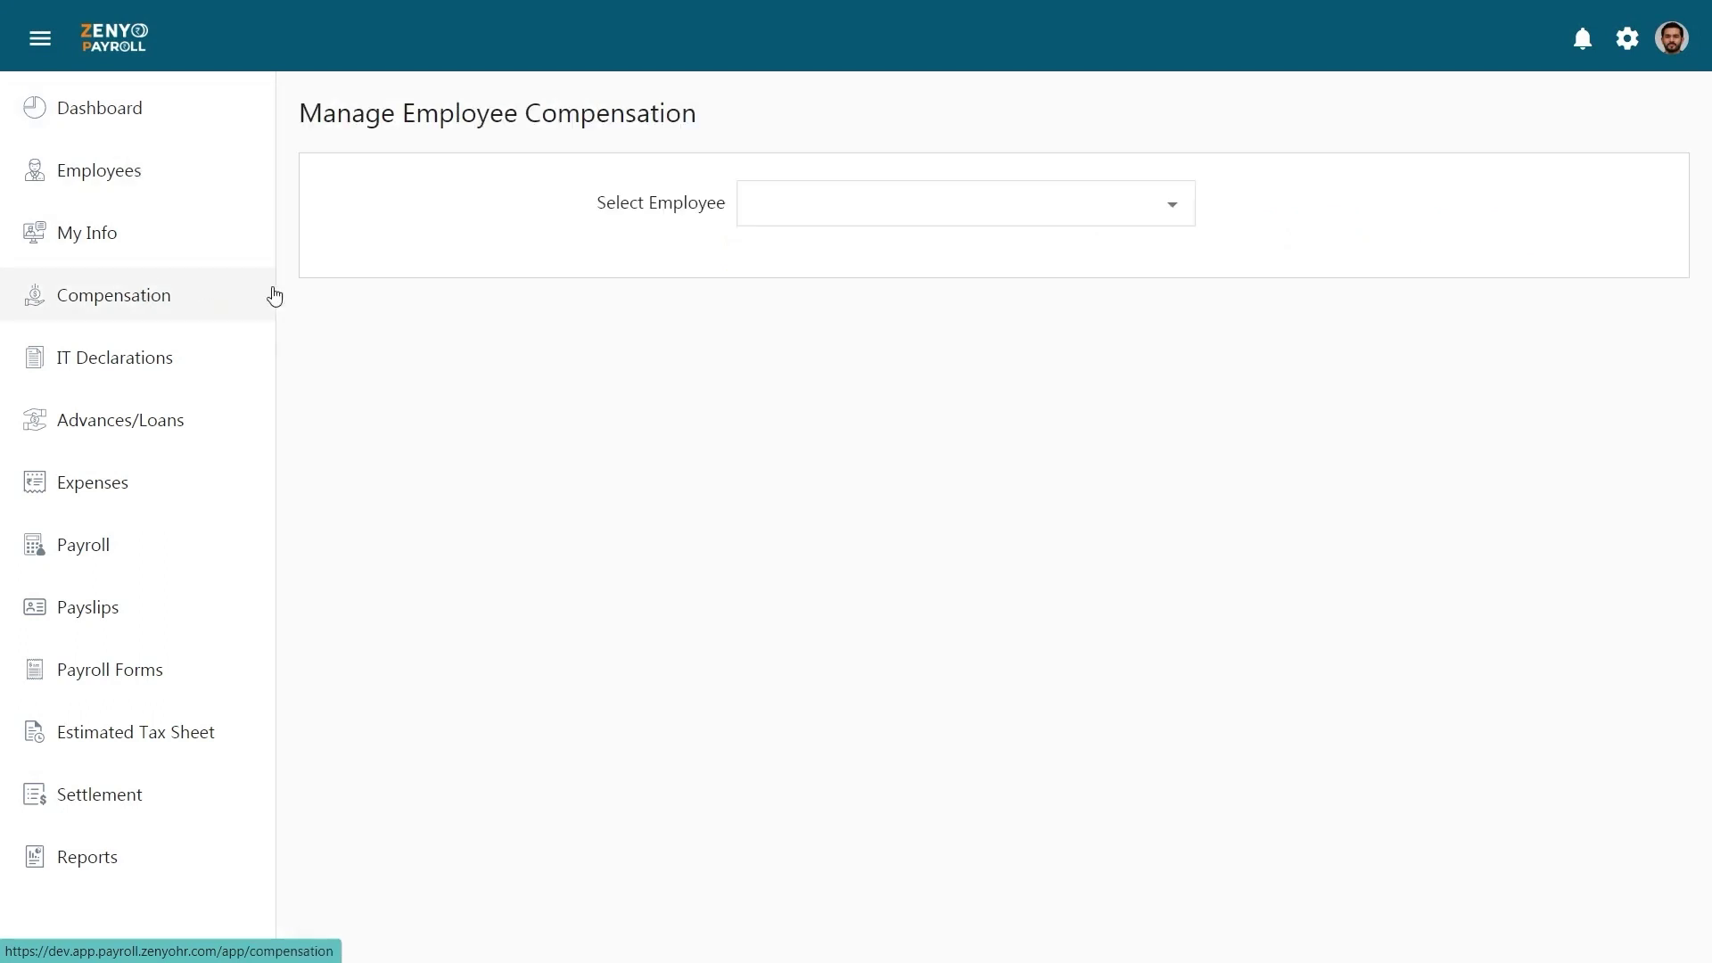
{"action": "left_click", "coordinate": [856, 203]}
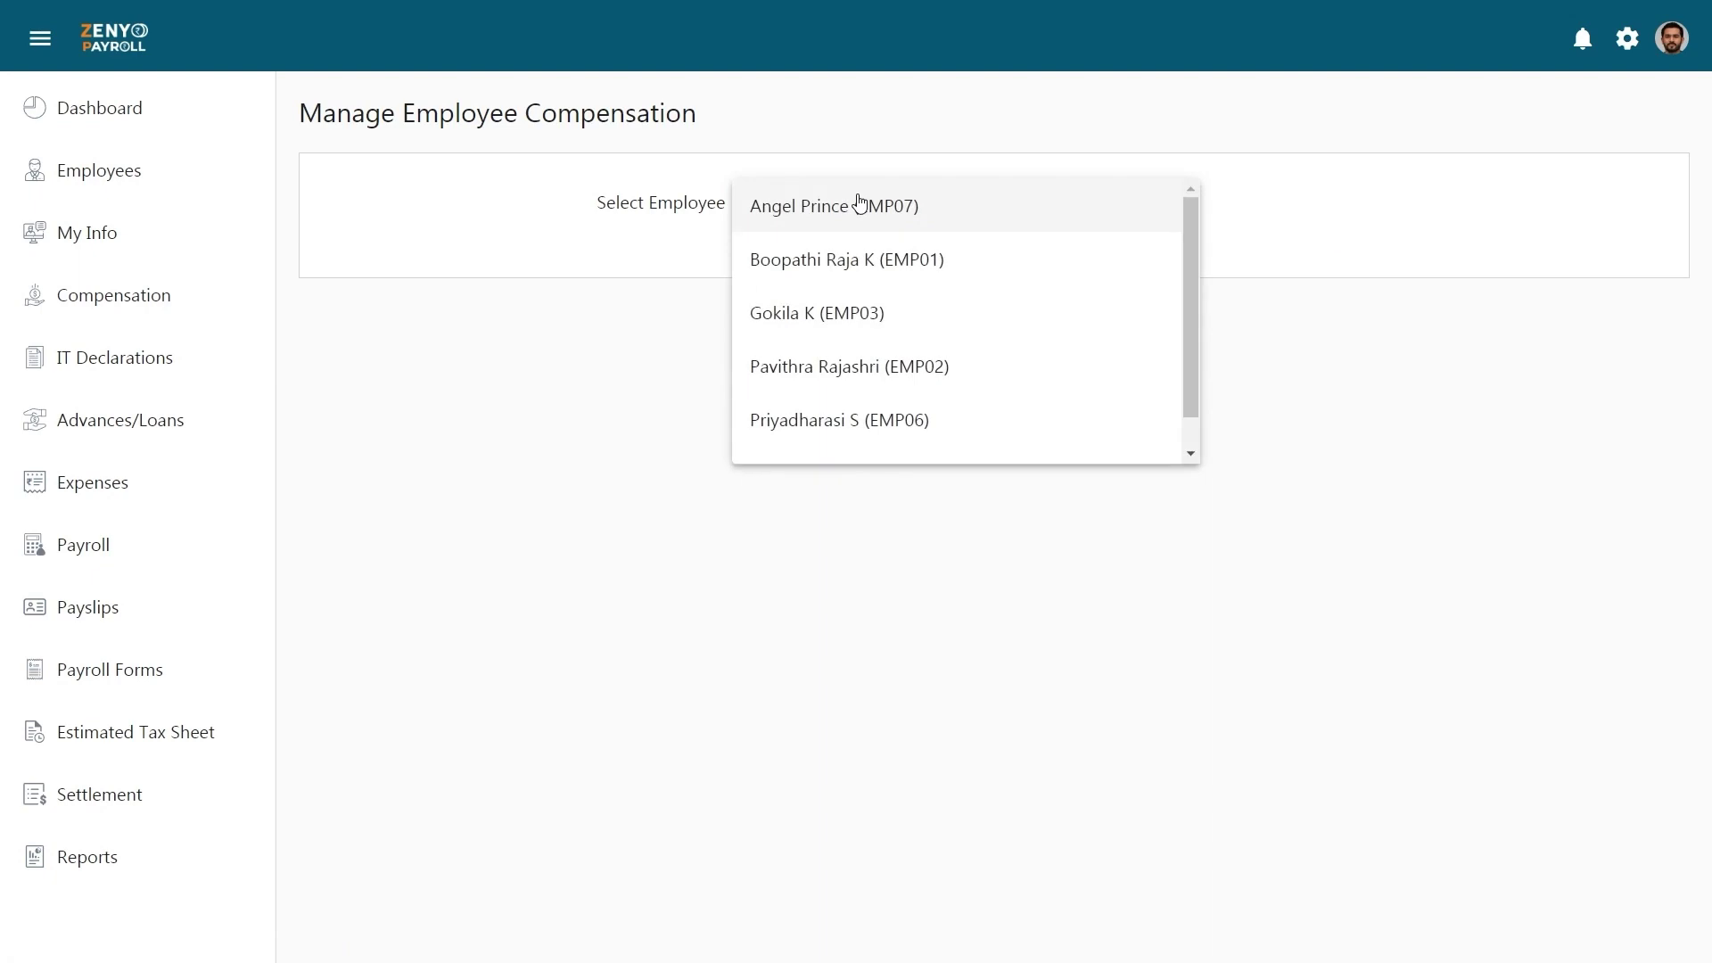
{"action": "left_click", "coordinate": [853, 262]}
{"action": "left_click", "coordinate": [1229, 201]}
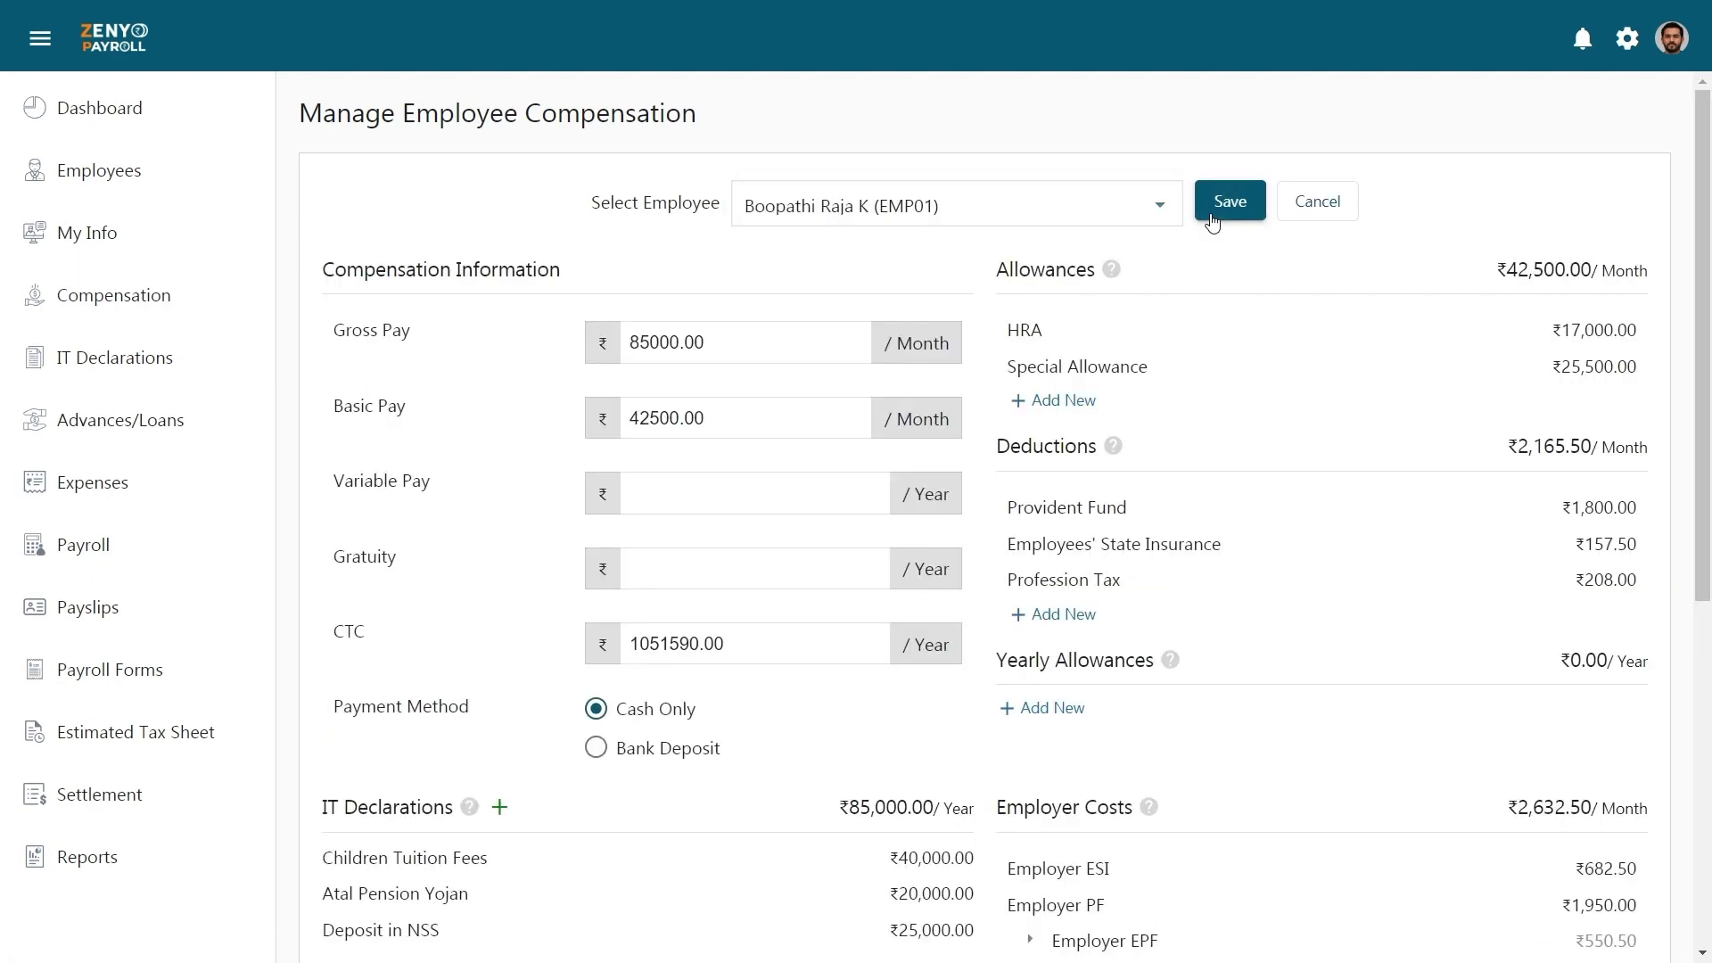
Add a Children Education Allowance of 20000 to the employee's allowances.
{"action": "scroll", "coordinate": [1233, 386], "scroll_direction": "down", "scroll_amount": 5}
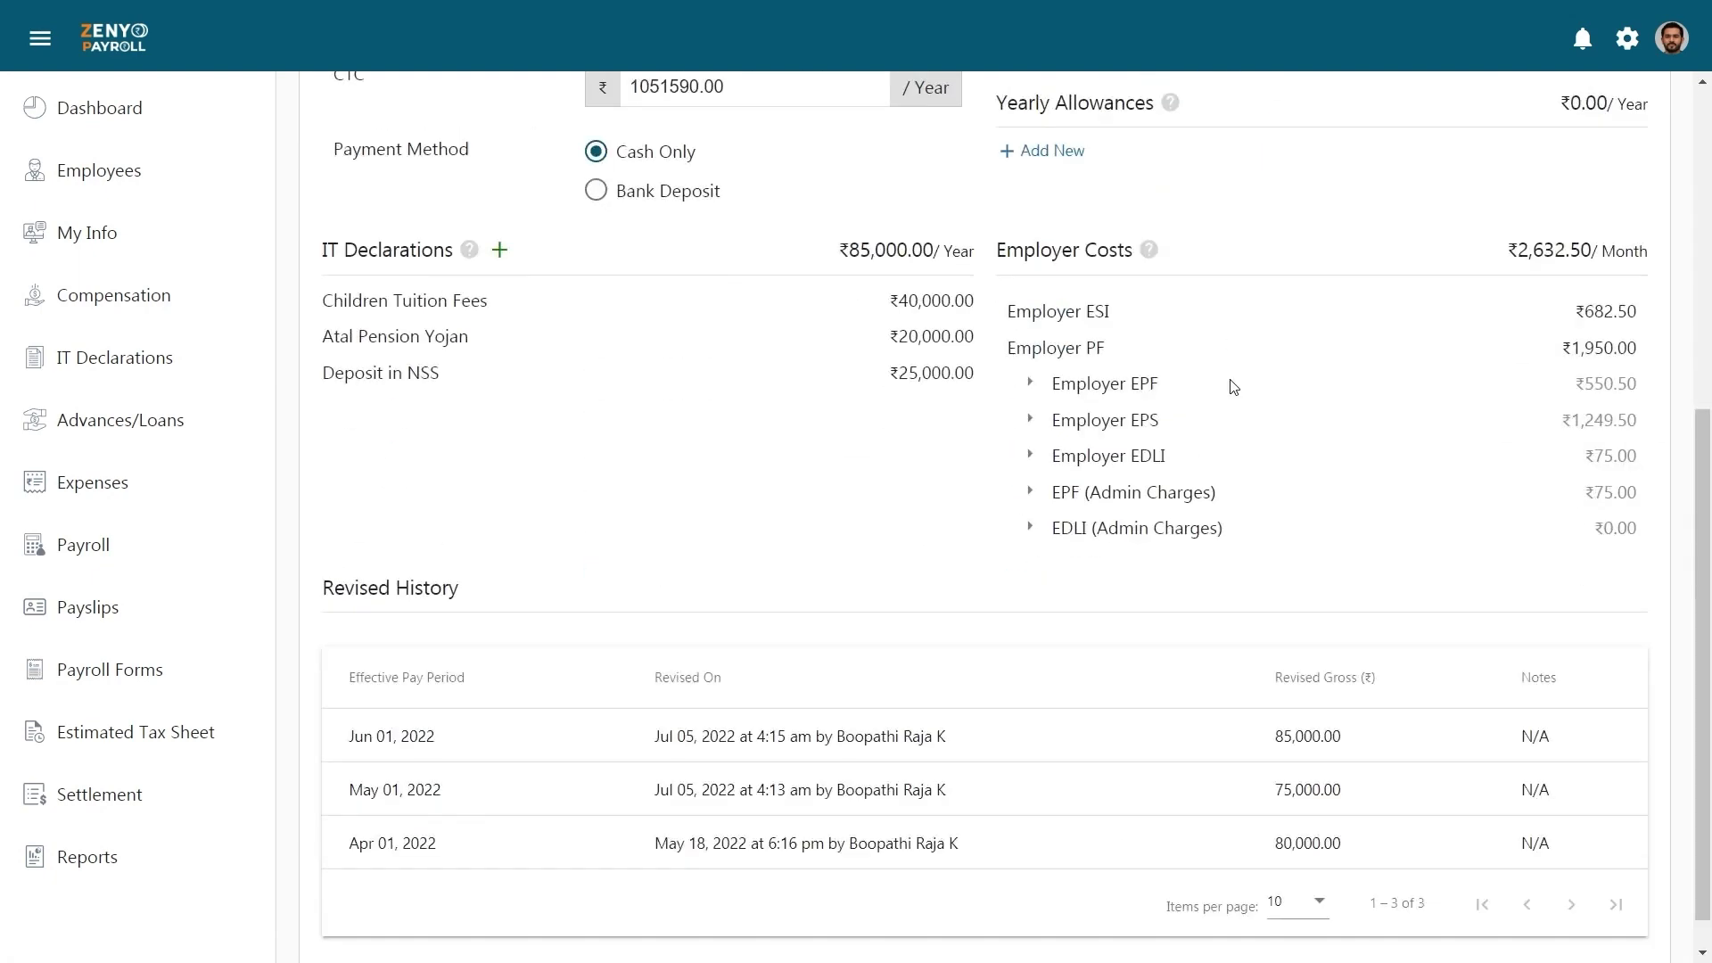
{"action": "scroll", "coordinate": [1234, 386], "scroll_direction": "up", "scroll_amount": 5}
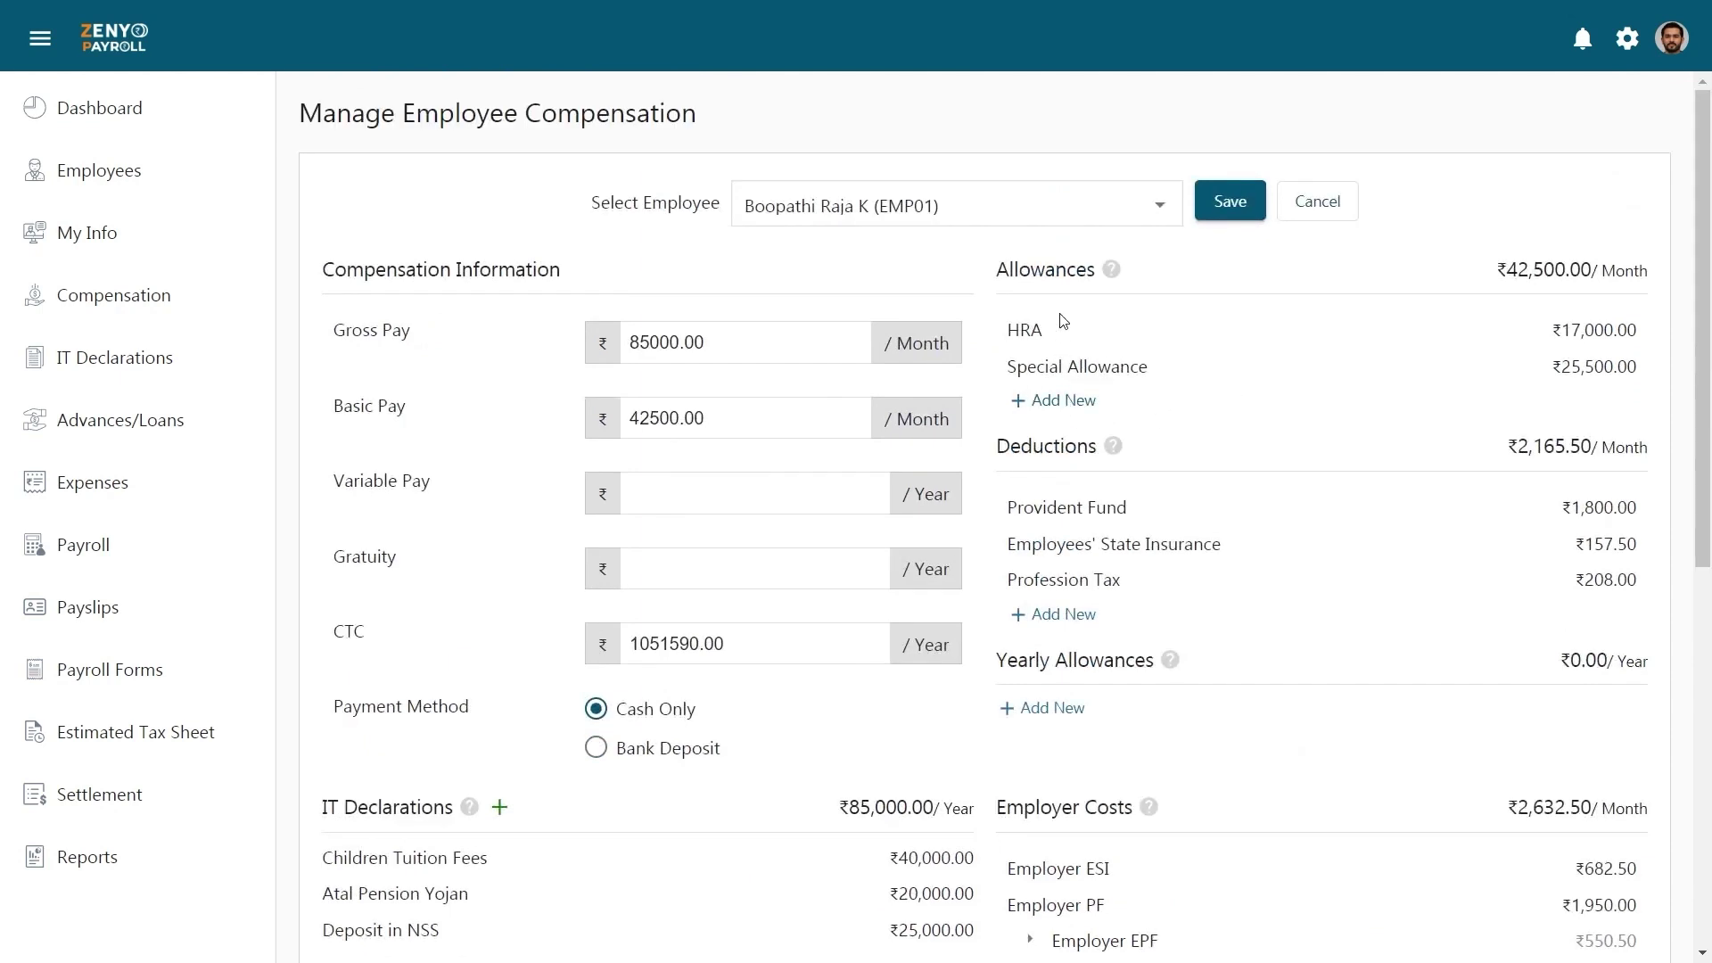
{"action": "mouse_move", "coordinate": [1112, 278]}
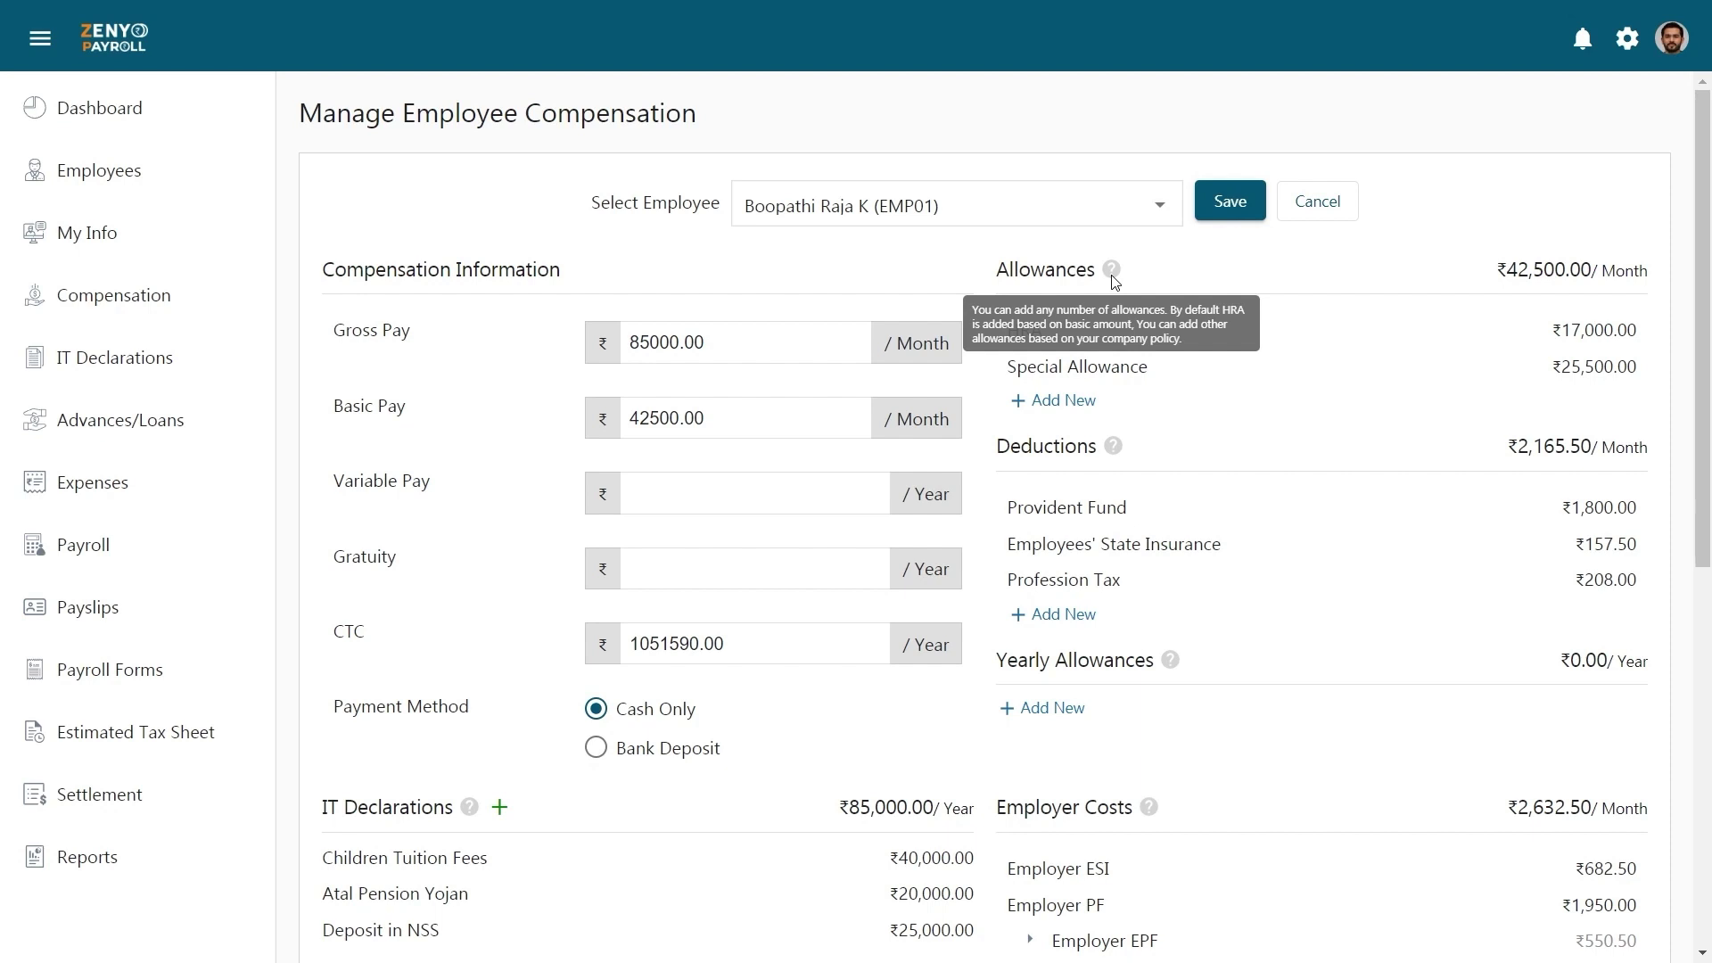
{"action": "left_click", "coordinate": [1069, 402]}
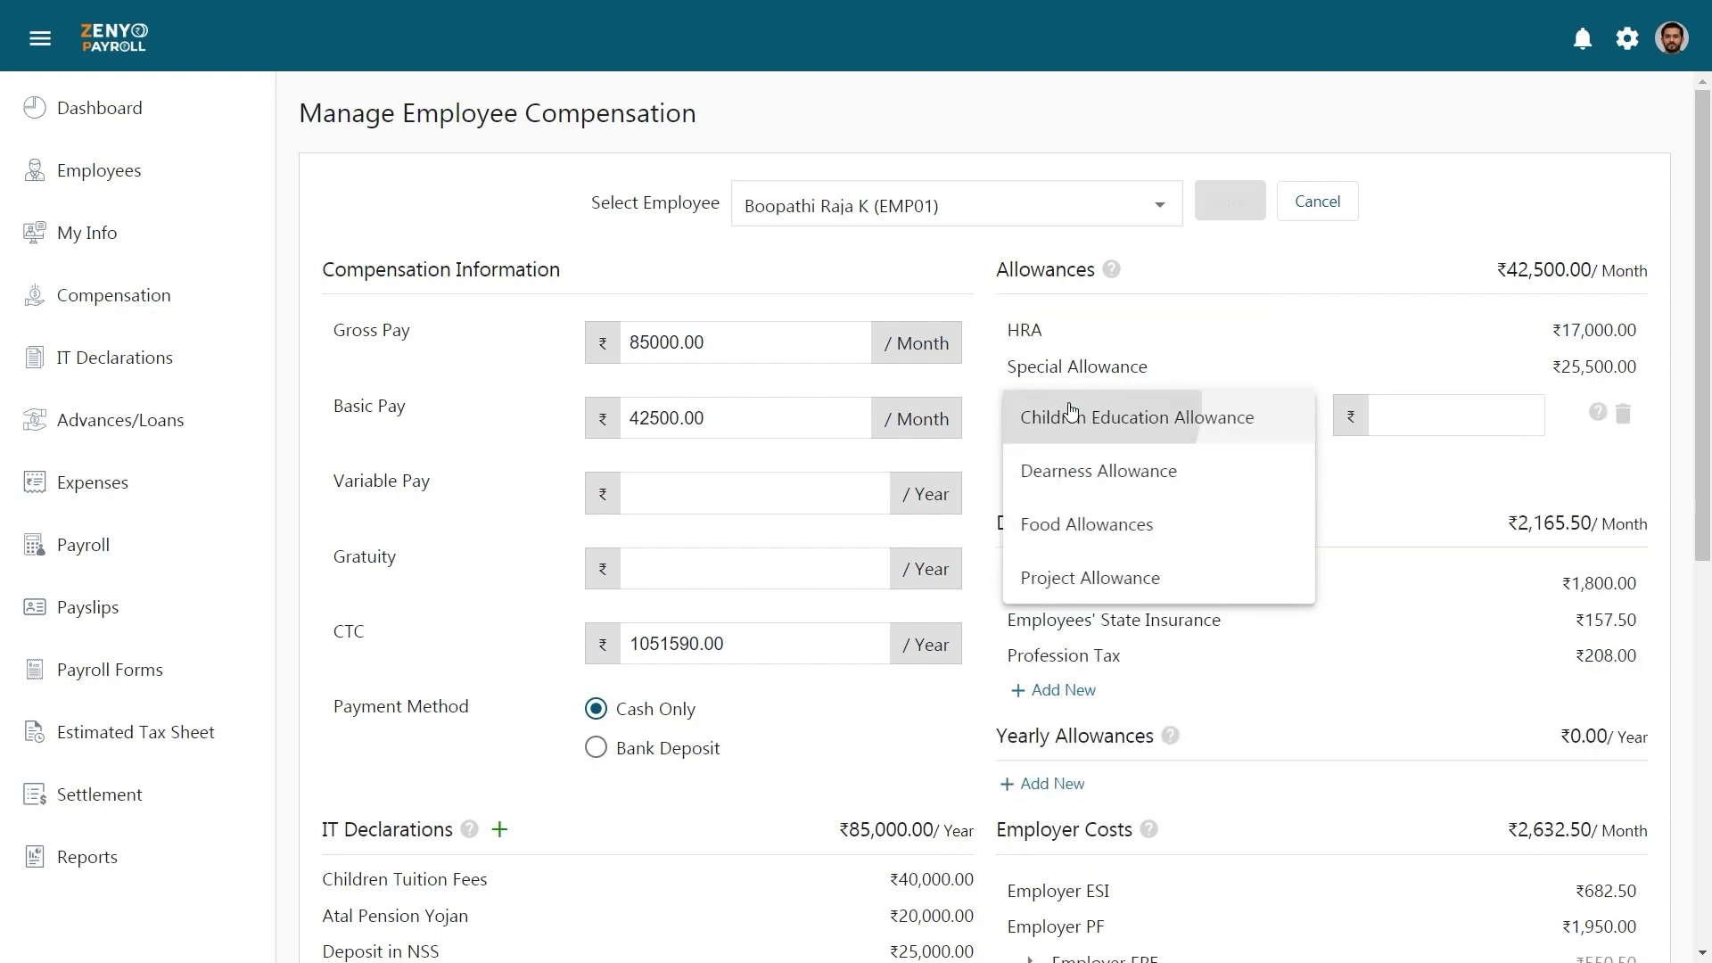
{"action": "left_click", "coordinate": [1074, 410]}
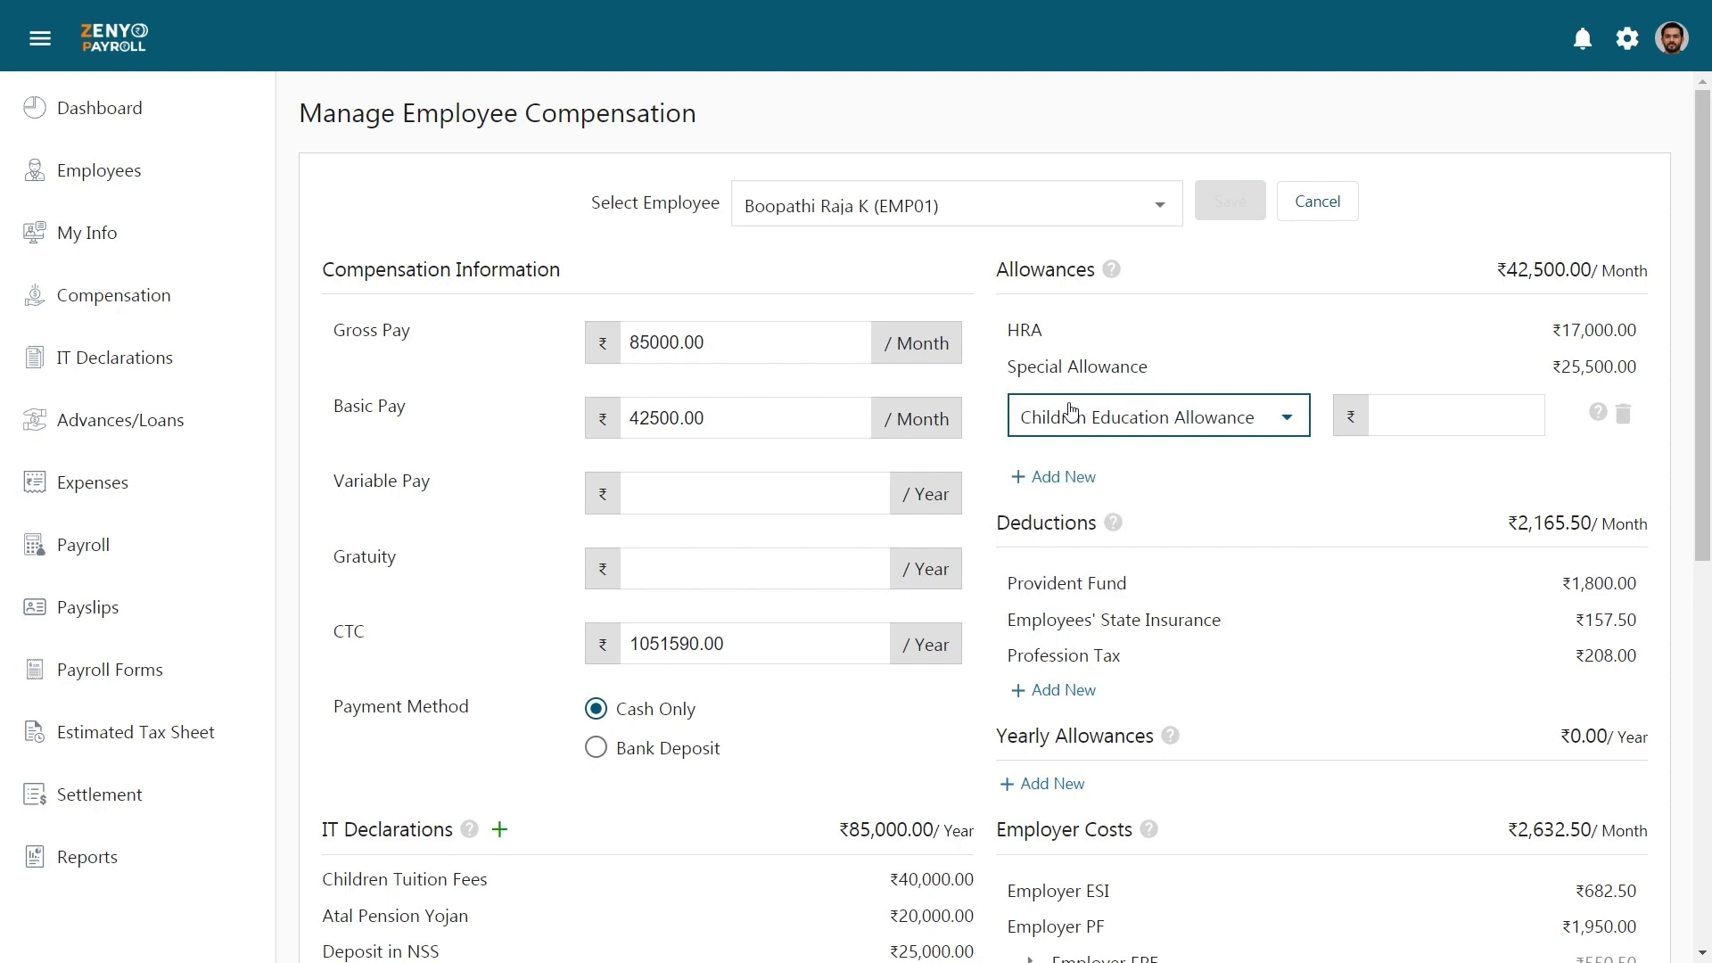
{"action": "left_click", "coordinate": [1392, 414]}
{"action": "type", "text": "20000"}
{"action": "key", "text": "Return"}
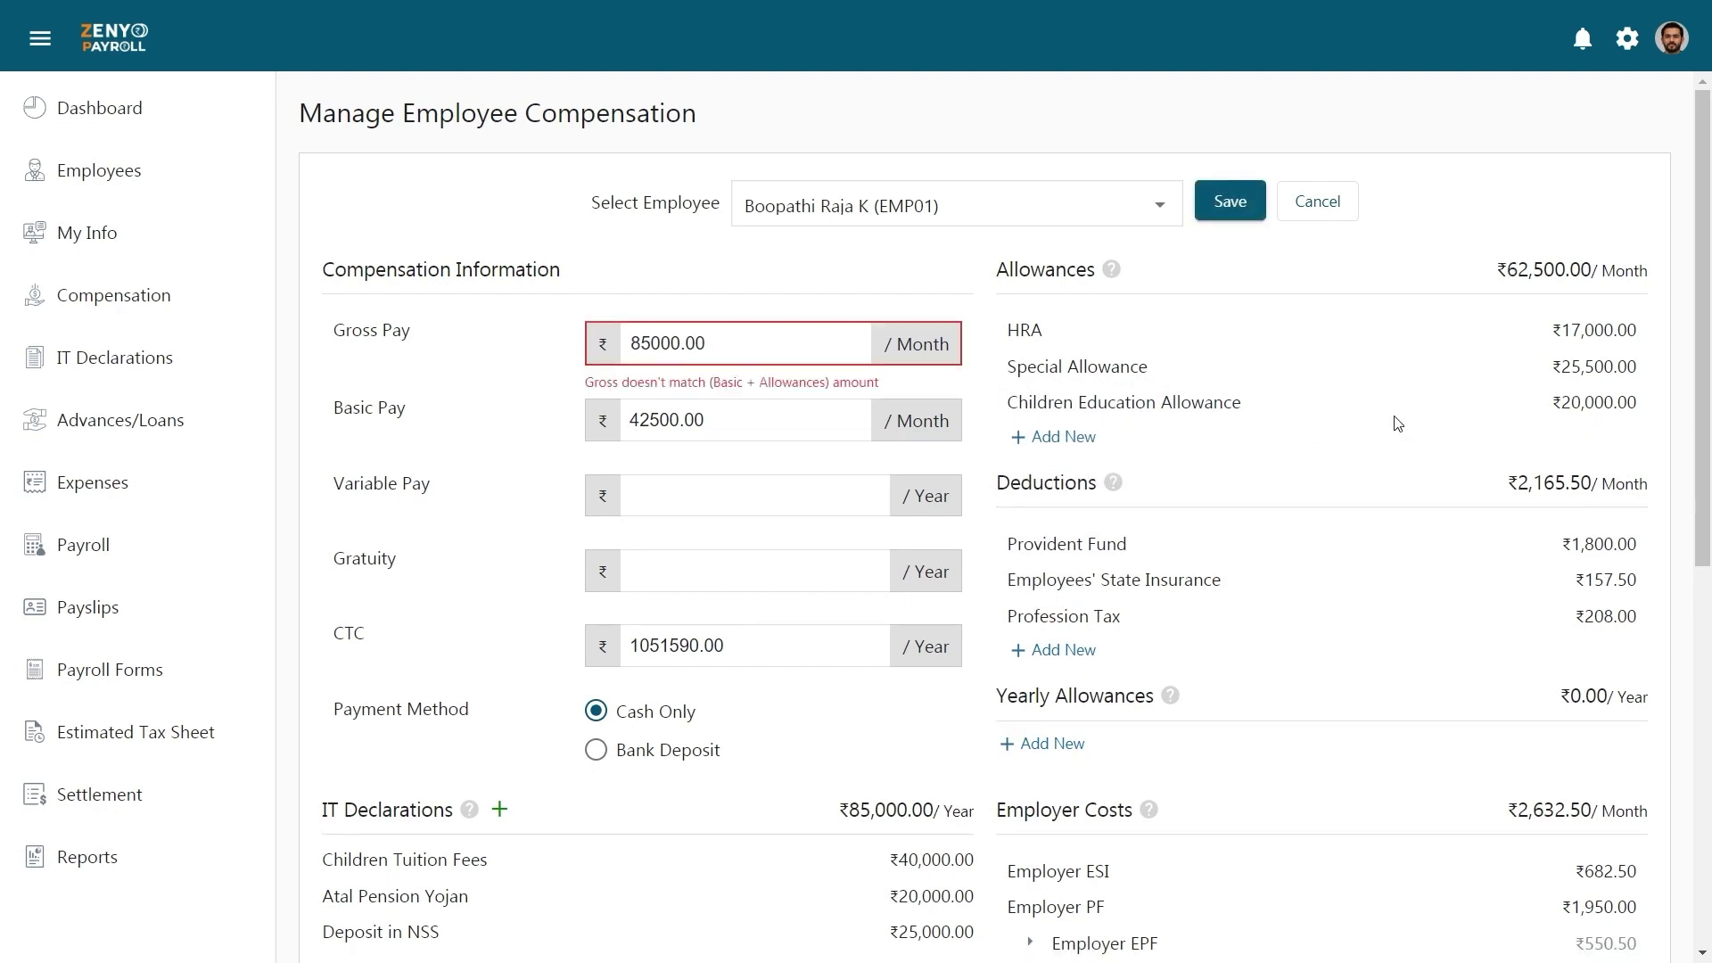
Reduce the Special Allowance amount to 5500.
{"action": "left_click", "coordinate": [1088, 368]}
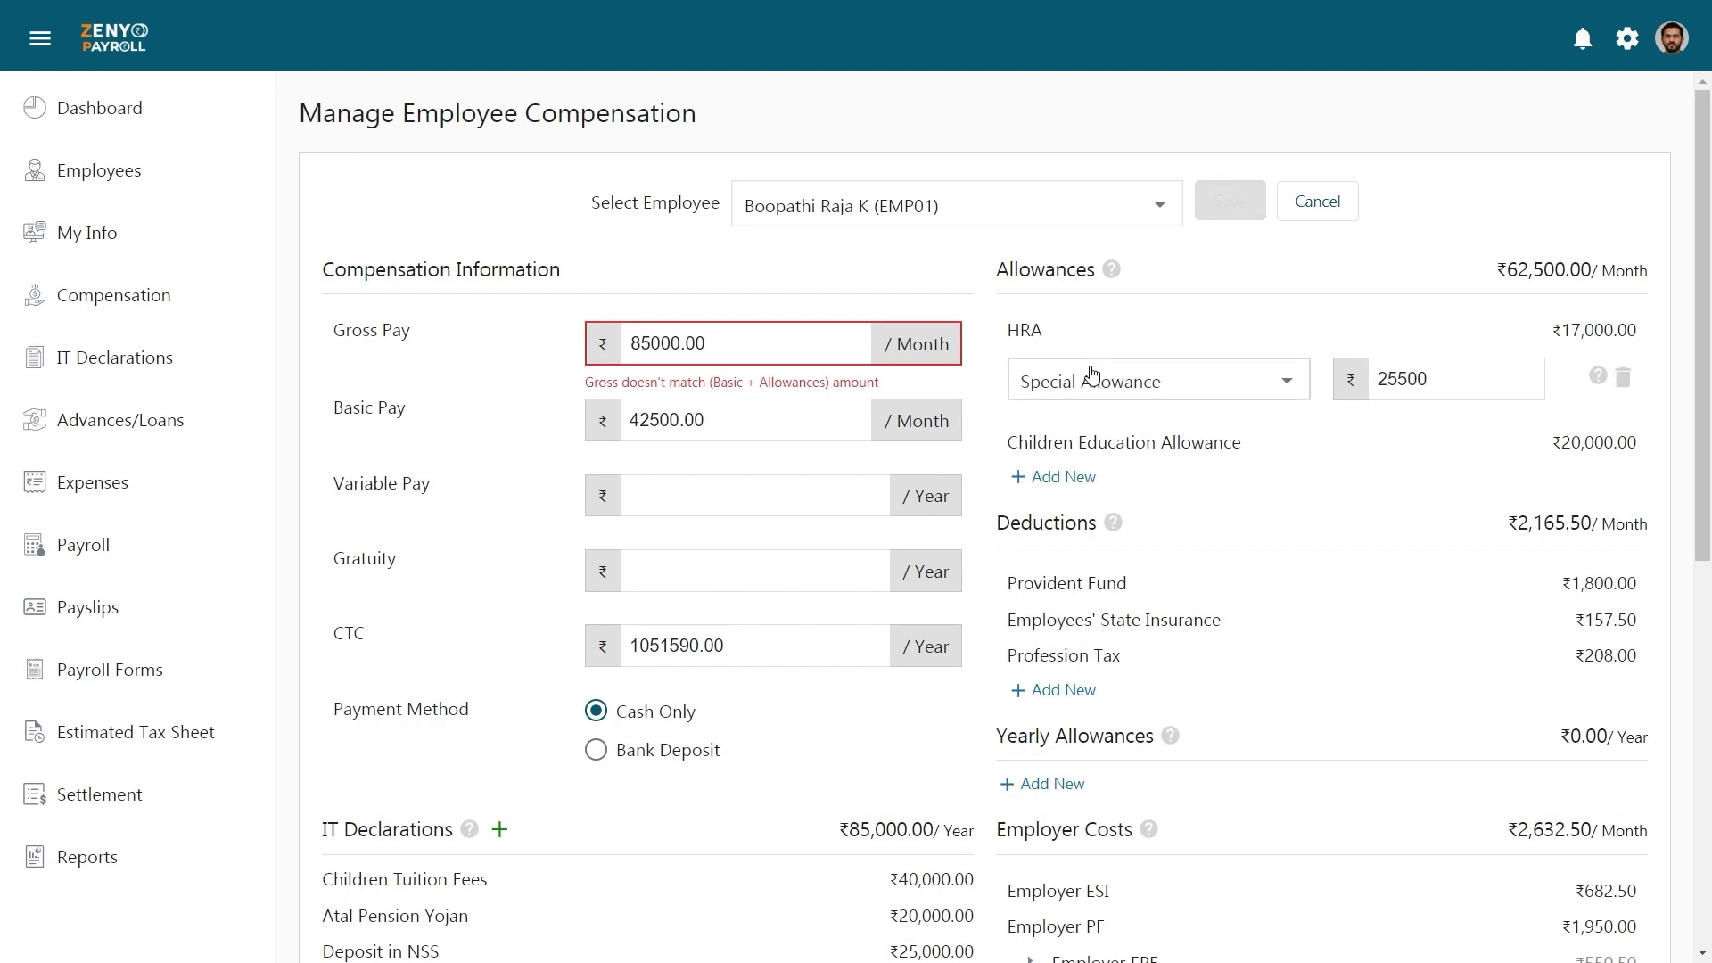
{"action": "left_click_drag", "start_coordinate": [1432, 384], "coordinate": [1354, 385]}
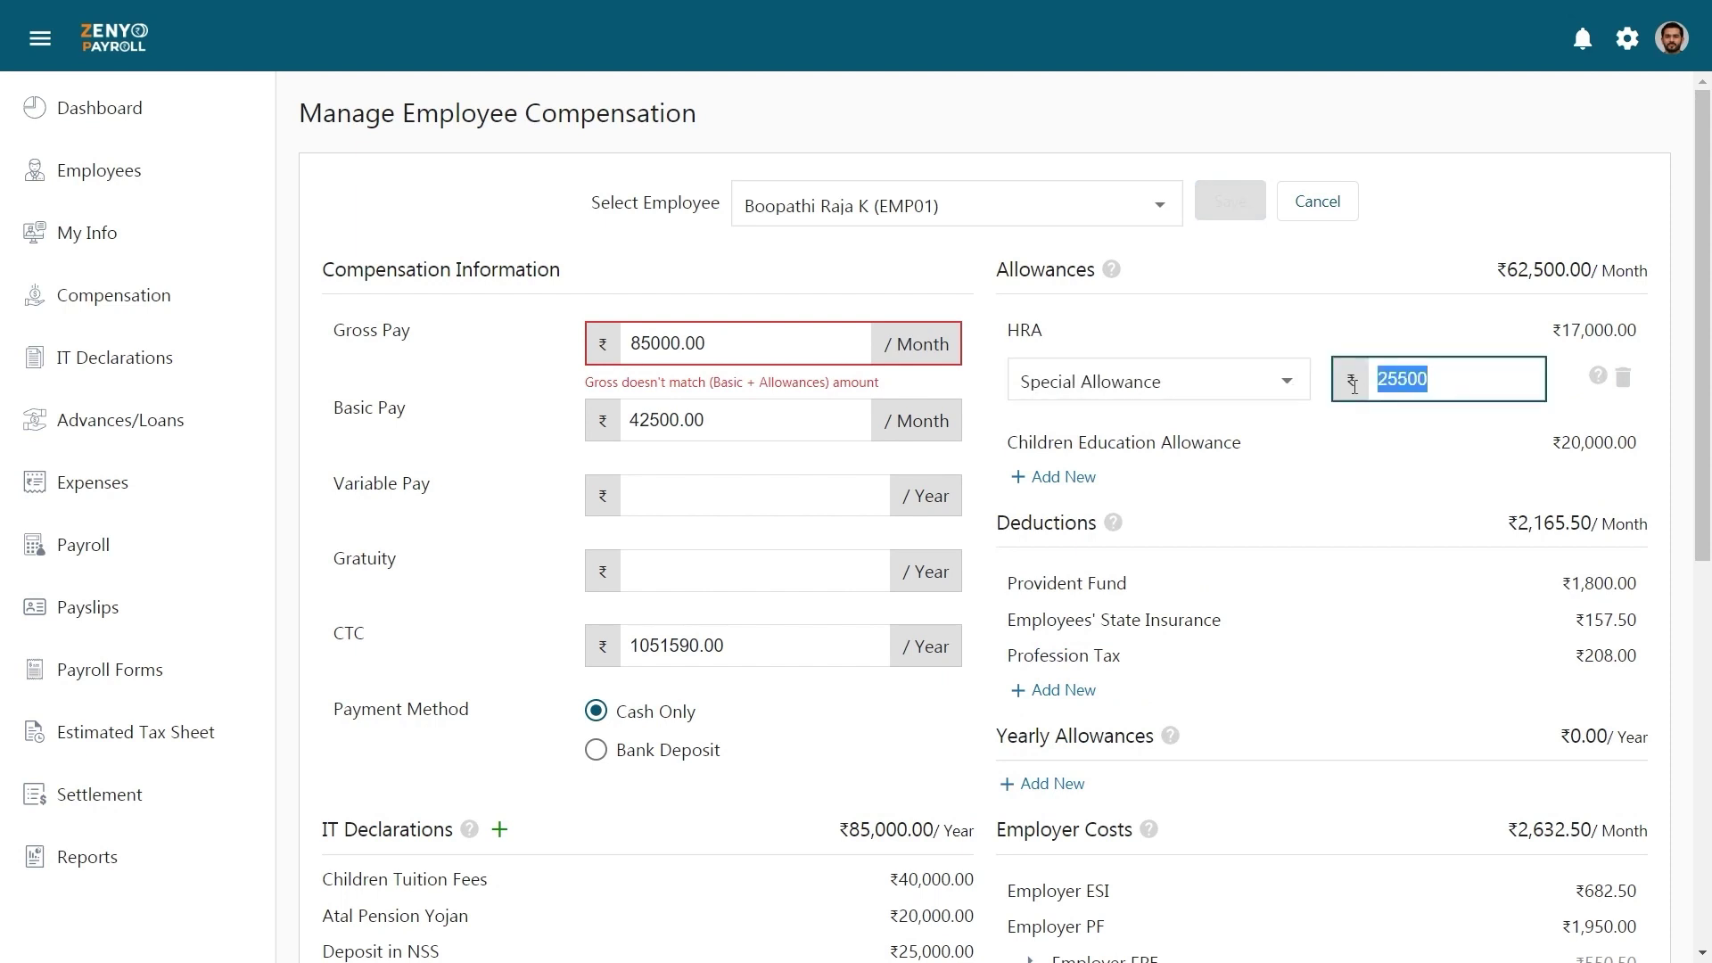
{"action": "type", "text": "5500"}
{"action": "key", "text": "Return"}
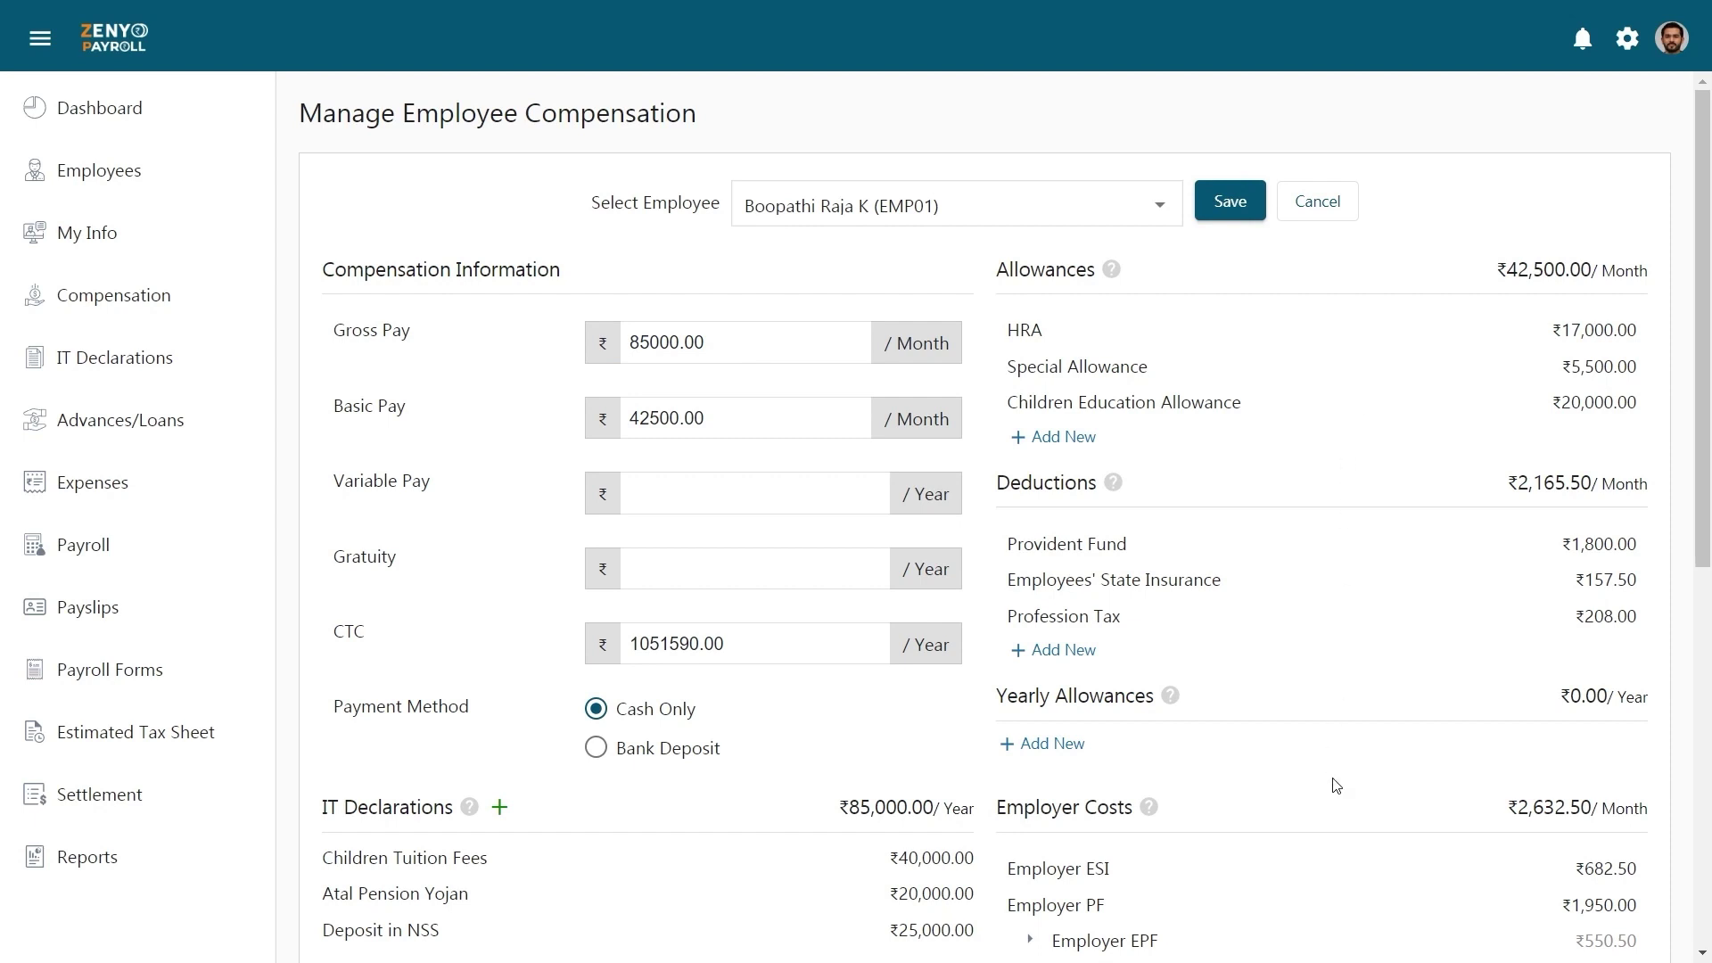
Save the revision with reason Appraisal/Hike and period Mar 2023, then check Revised History.
{"action": "left_click", "coordinate": [1214, 211]}
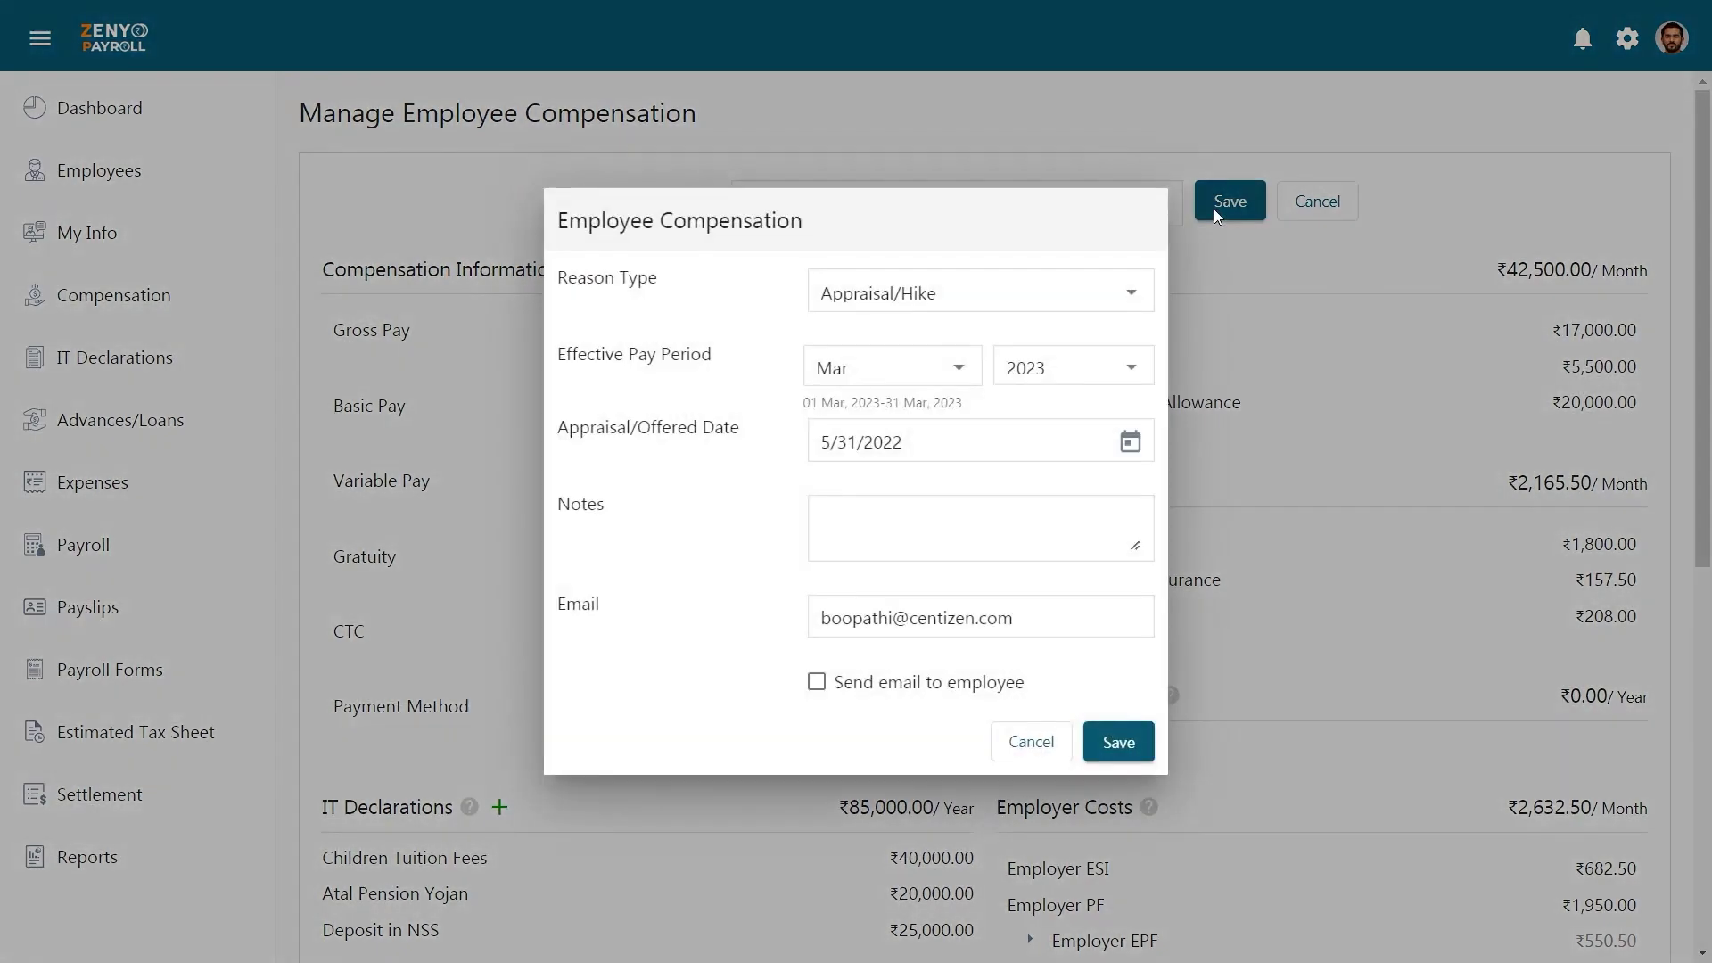
{"action": "left_click", "coordinate": [1129, 745]}
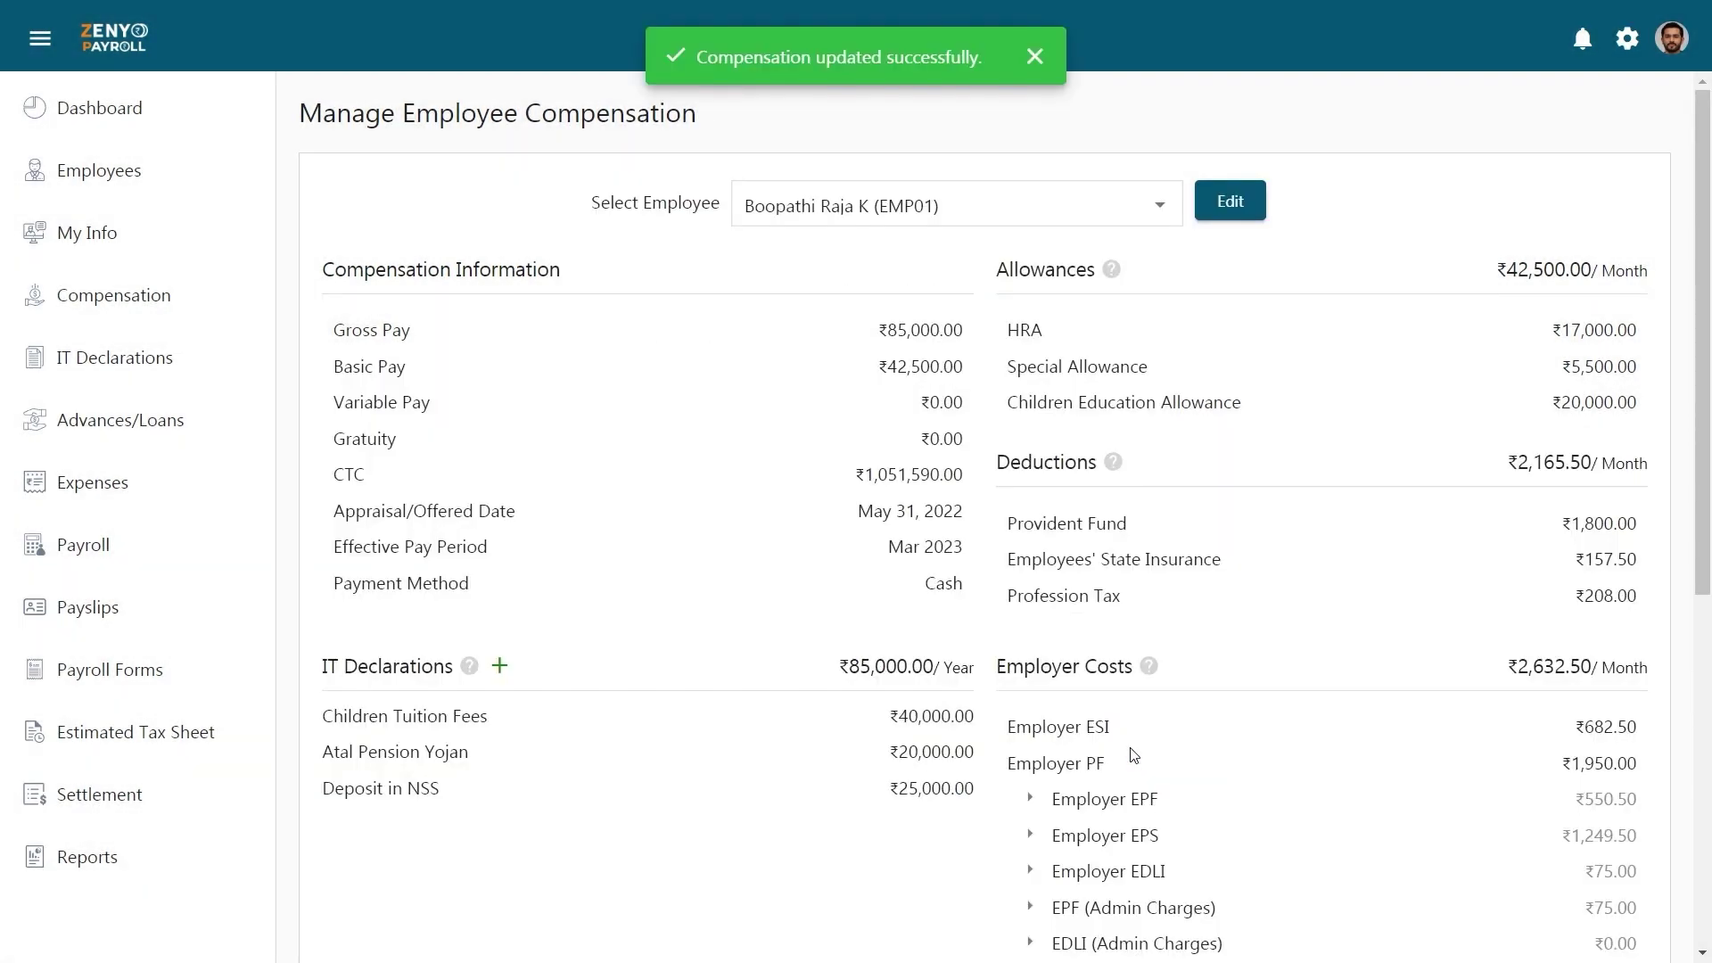
{"action": "scroll", "coordinate": [1133, 756], "scroll_direction": "down", "scroll_amount": 7}
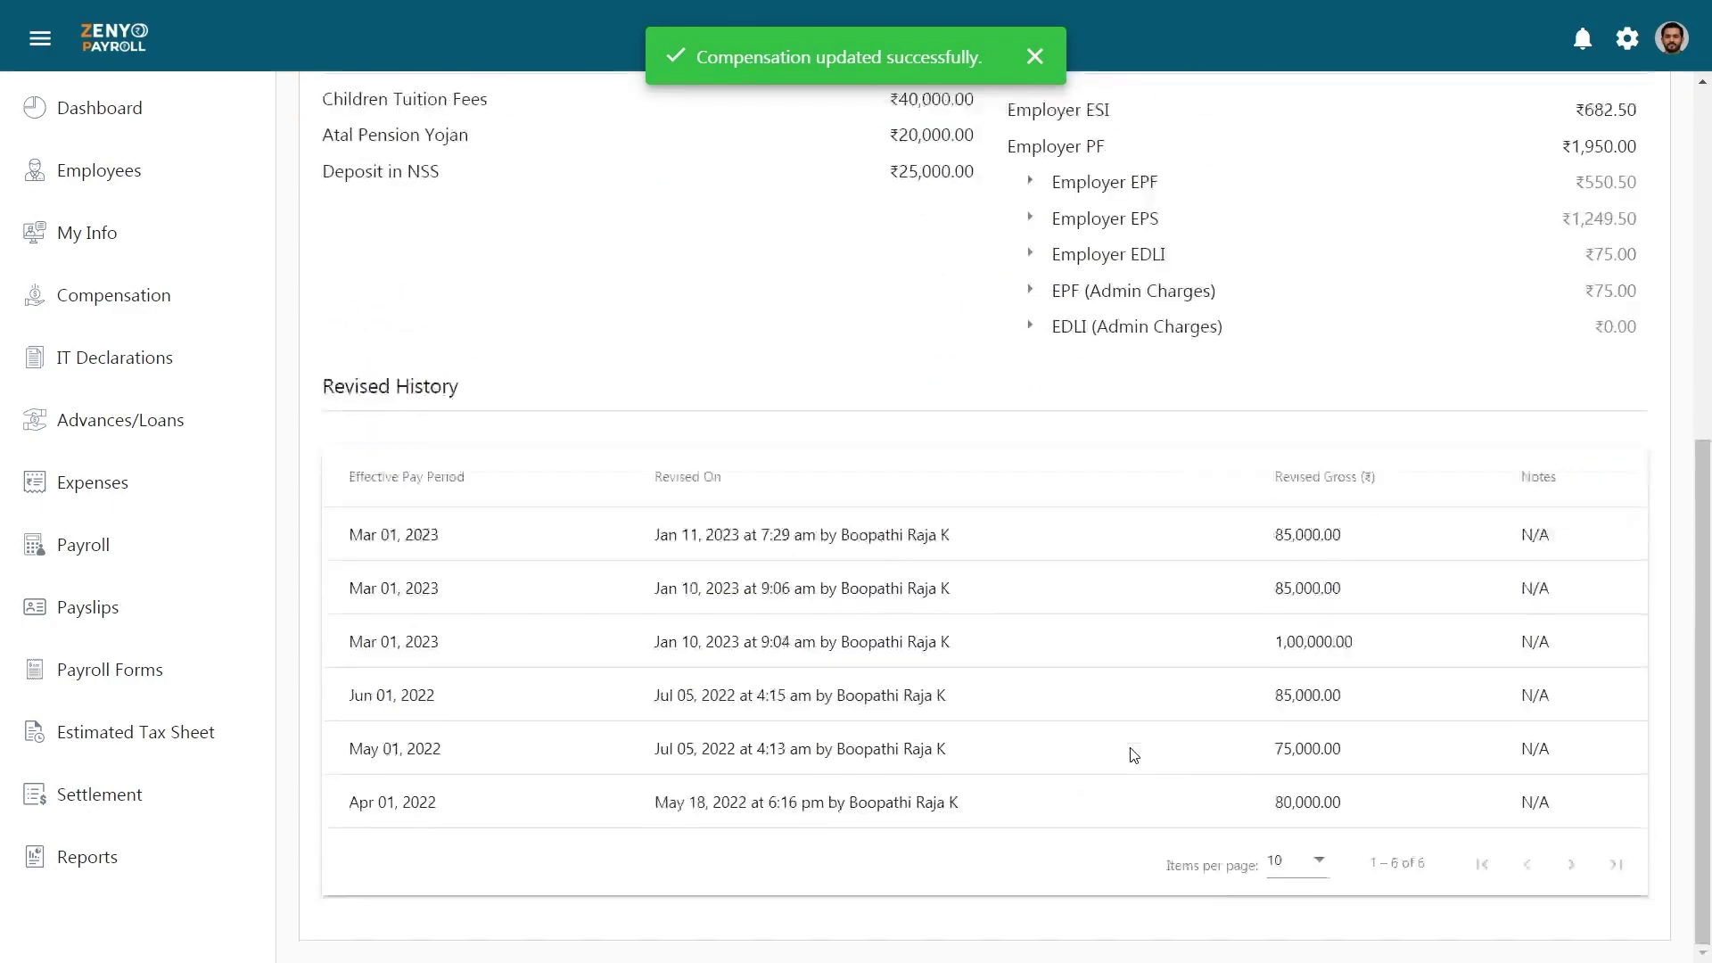